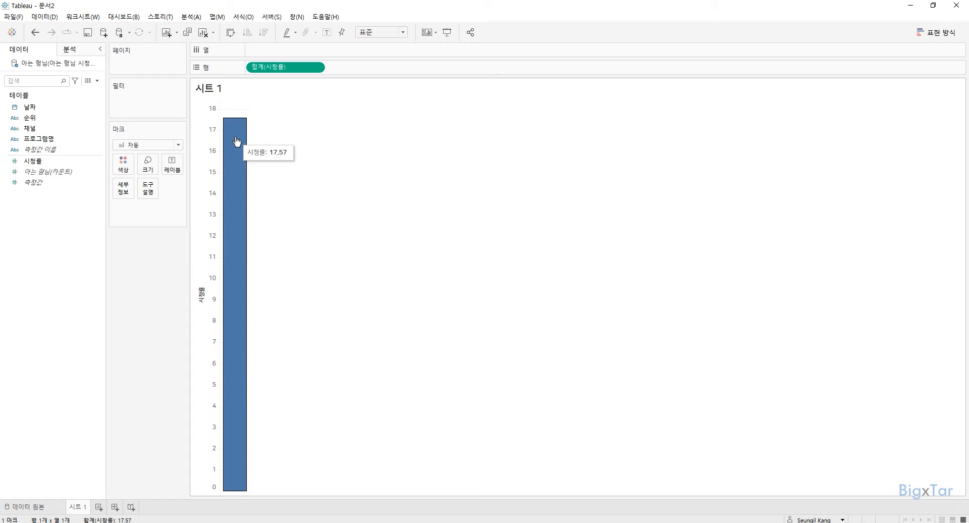
Remove the 합계(시청률) measure from the rows of 시트 1
key("ctrl")
key("ctrl")
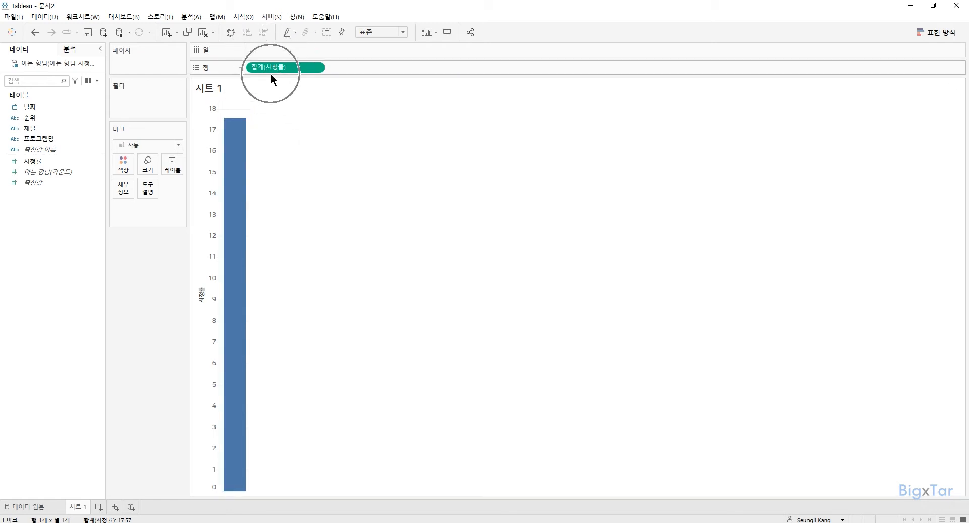
mouse_move(242, 148)
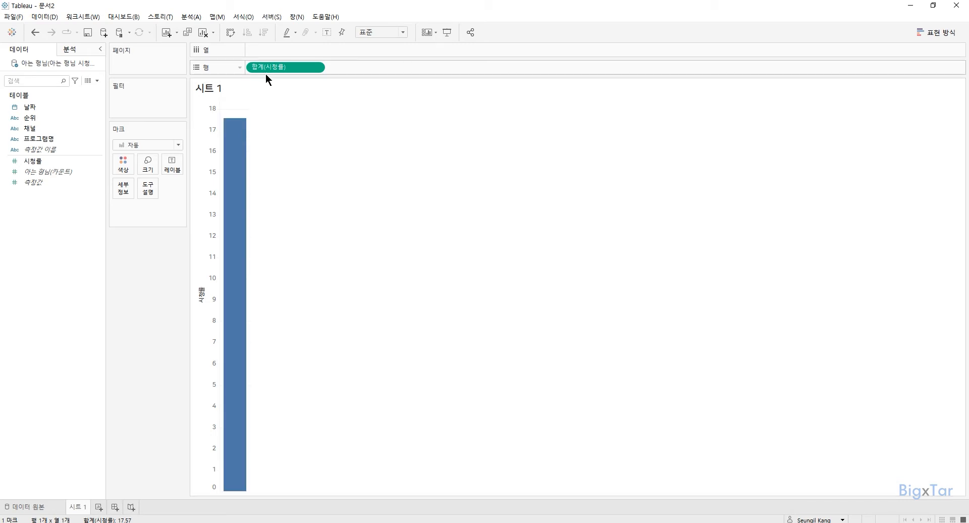
left_click_drag(271, 66, 292, 4)
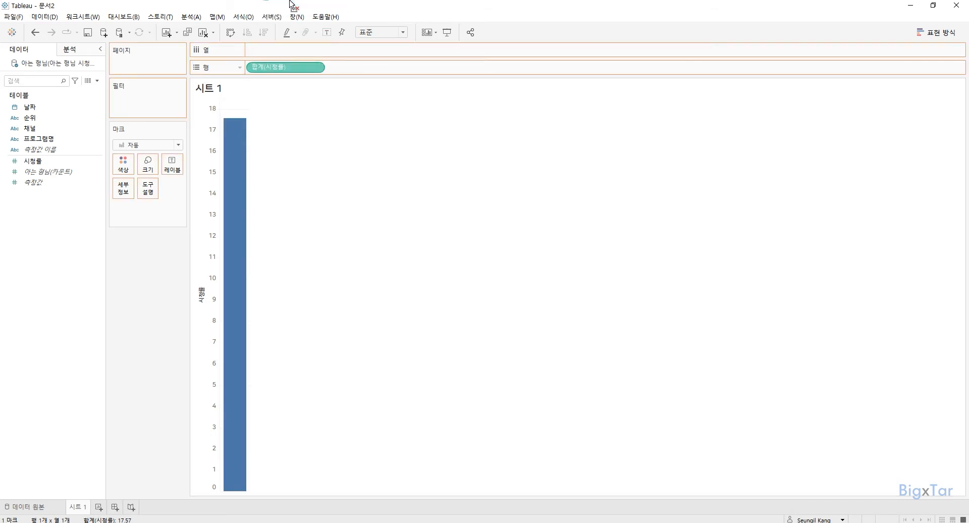
Set the default aggregation of the 시청률 field to 평균 (average)
left_click(40, 163)
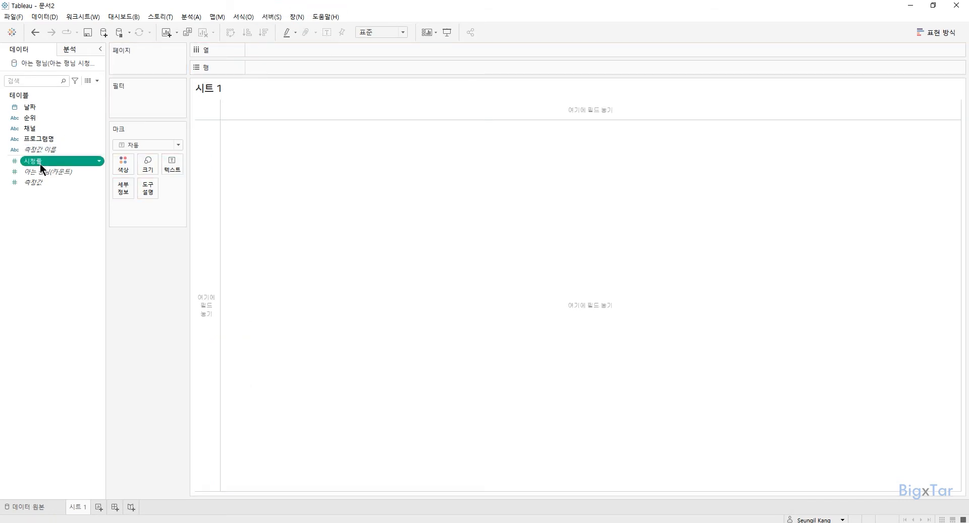
right_click(43, 165)
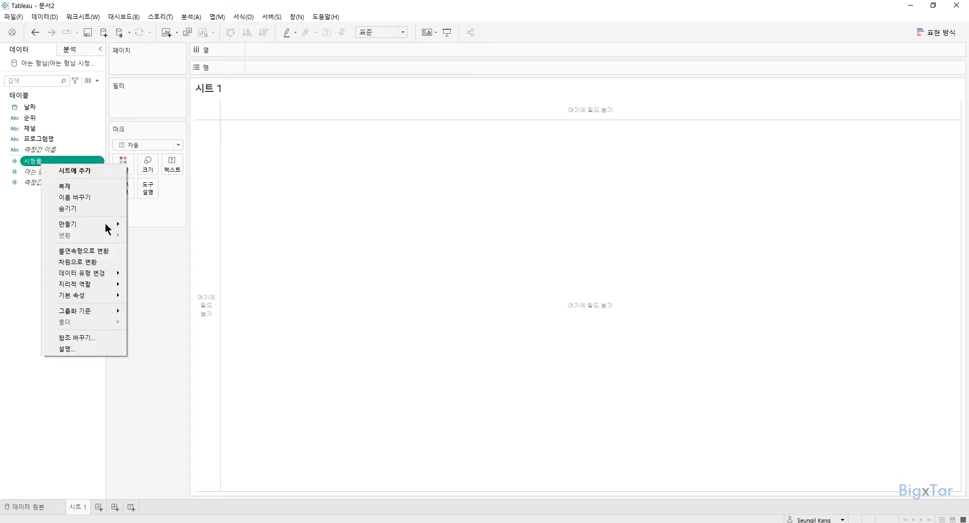
mouse_move(110, 297)
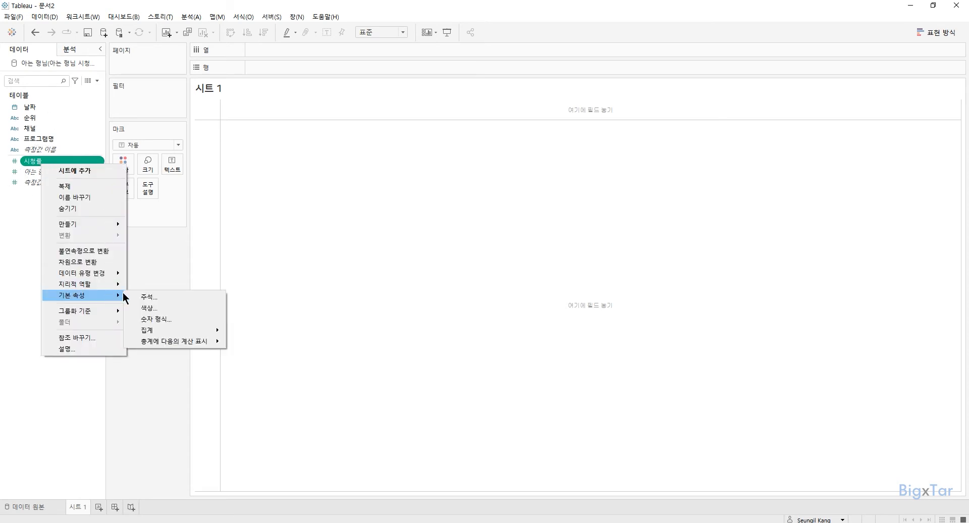
mouse_move(182, 332)
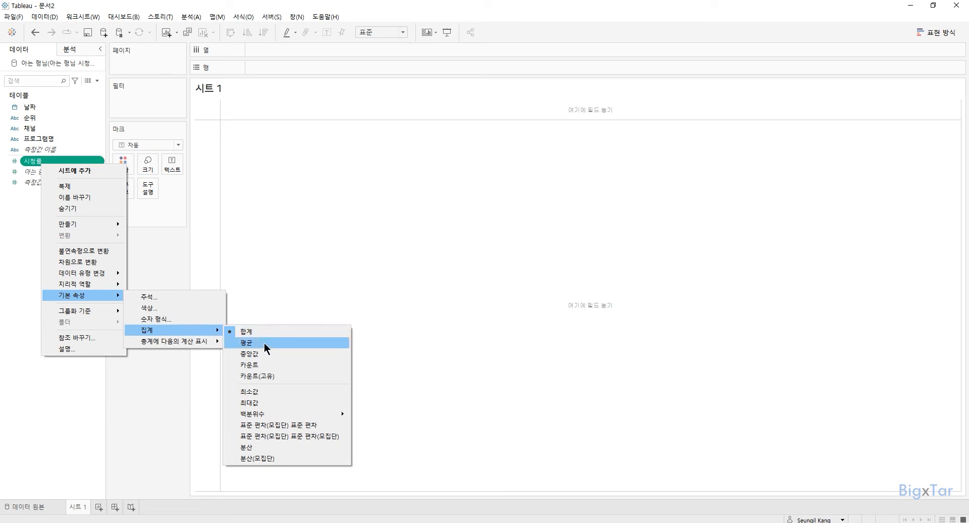
left_click(265, 343)
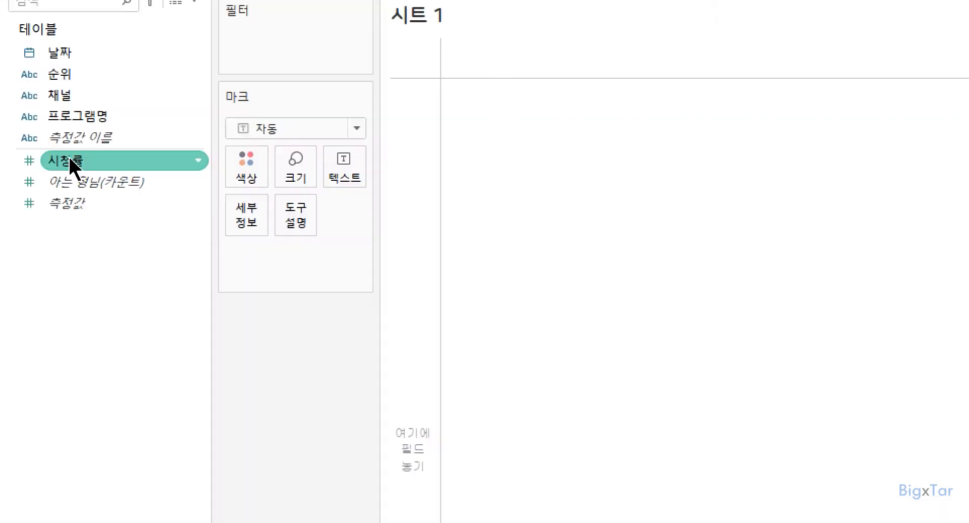
Set the default number format of the 시청률 field to 백분율 (percentage) with 1 decimal place
left_click_drag(76, 160, 124, 155)
right_click(123, 156)
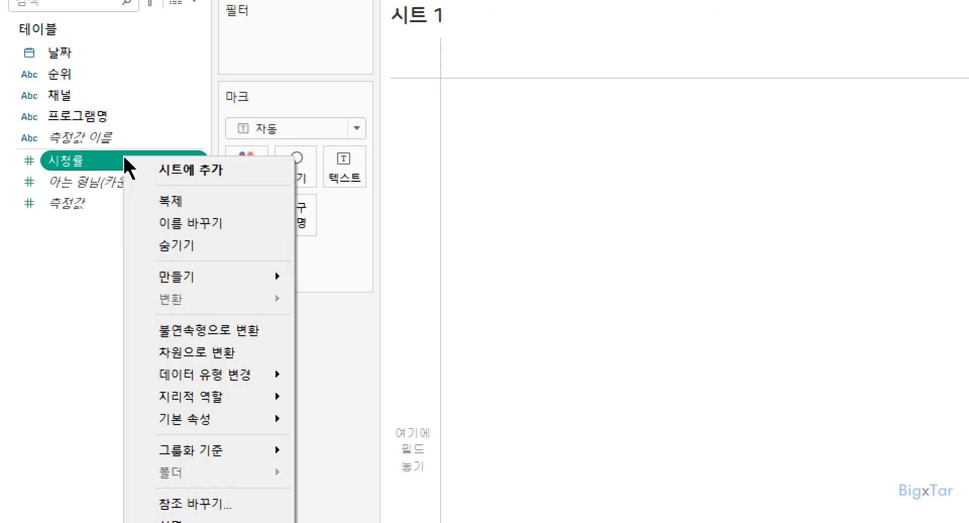
mouse_move(271, 417)
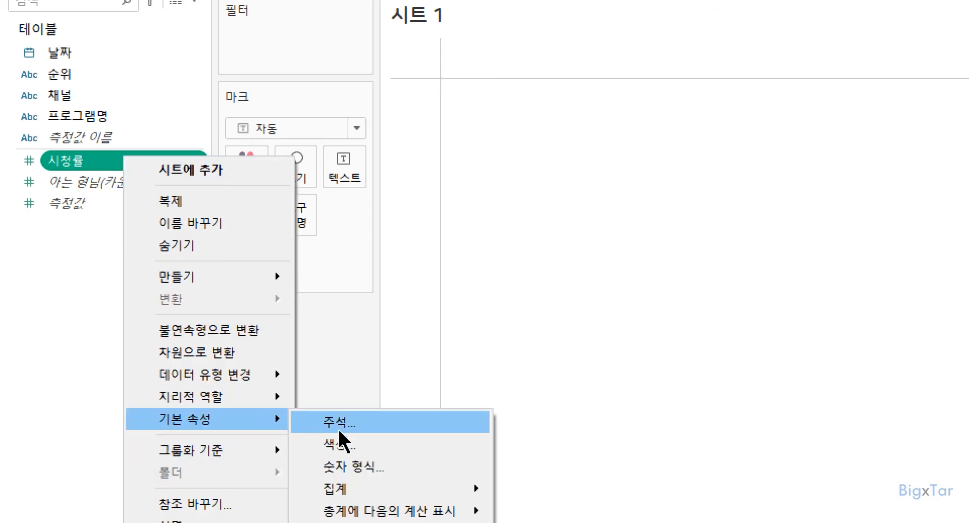
left_click(380, 464)
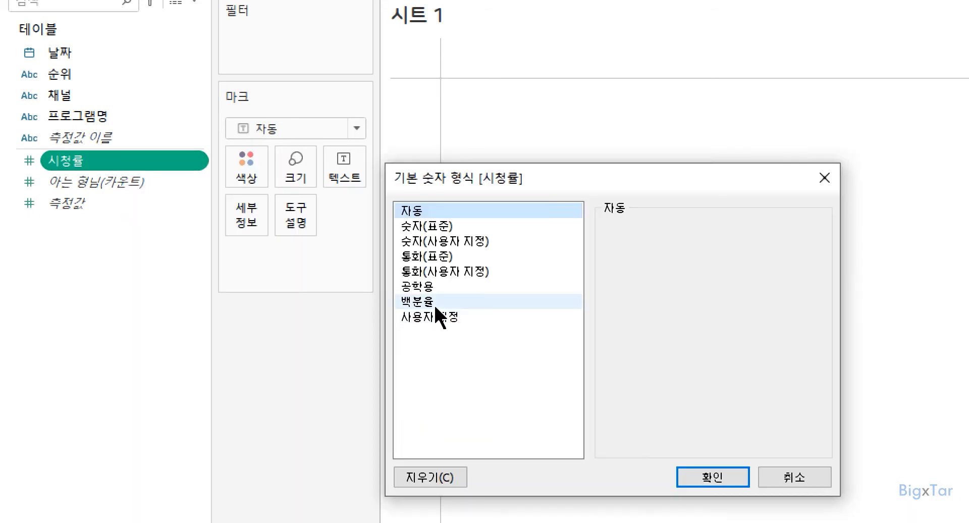
left_click(434, 304)
left_click(658, 253)
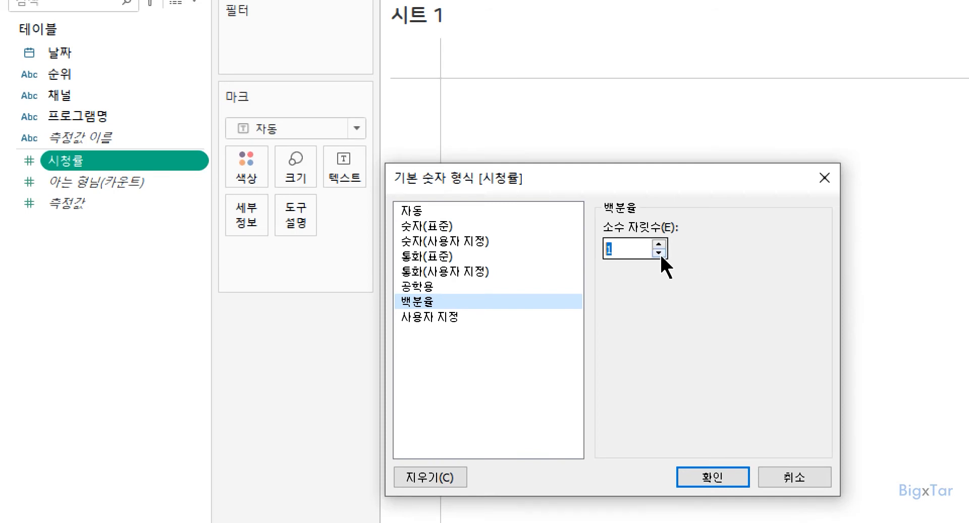
left_click(713, 476)
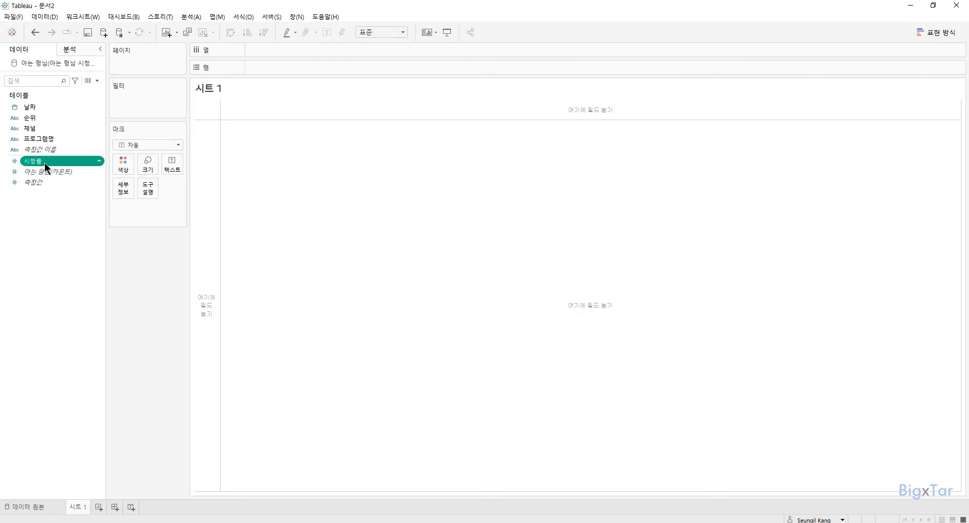
Build a line chart of average 시청률 by year of 날짜 and inspect the yearly values
double_click(49, 163)
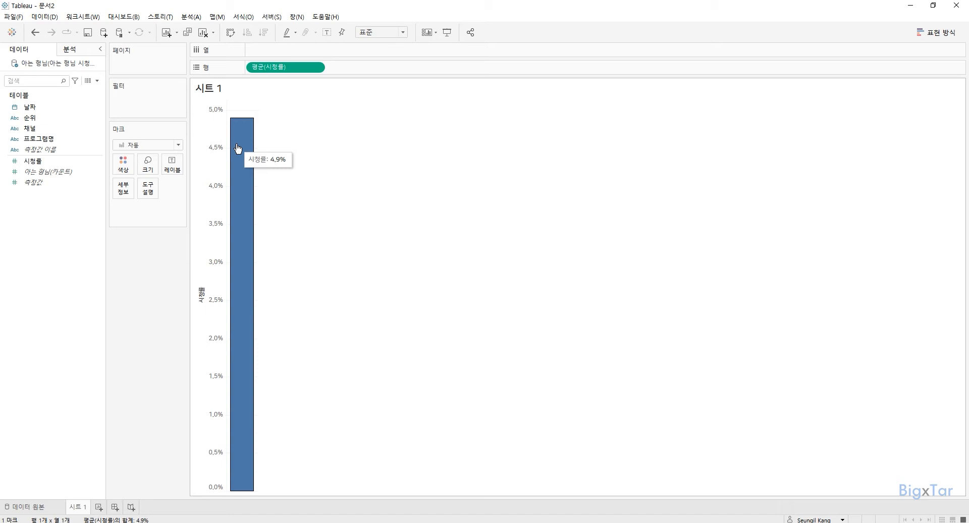
left_click(62, 108)
double_click(62, 108)
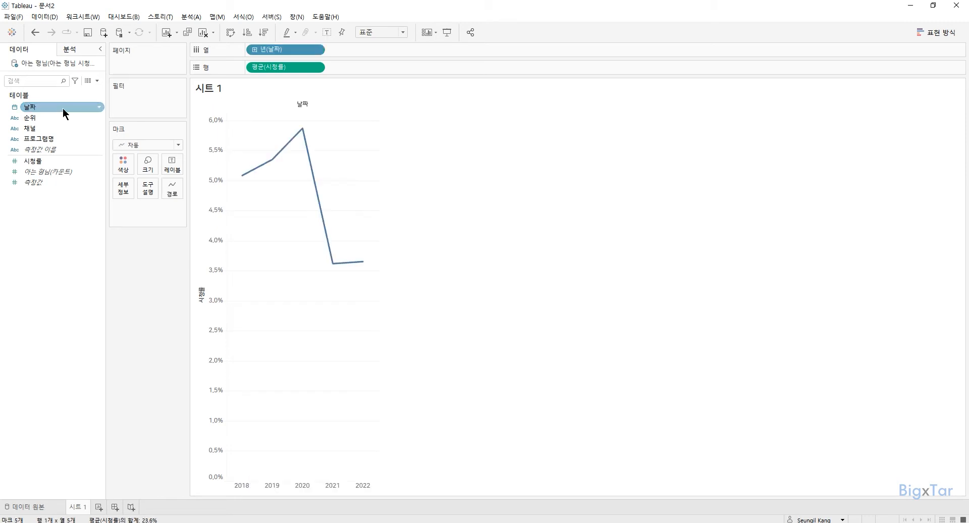
mouse_move(262, 171)
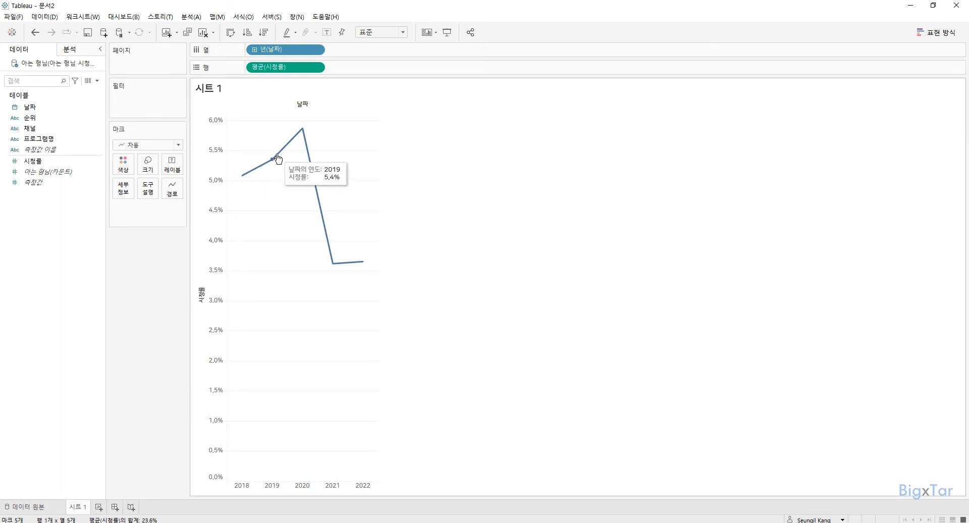
mouse_move(296, 142)
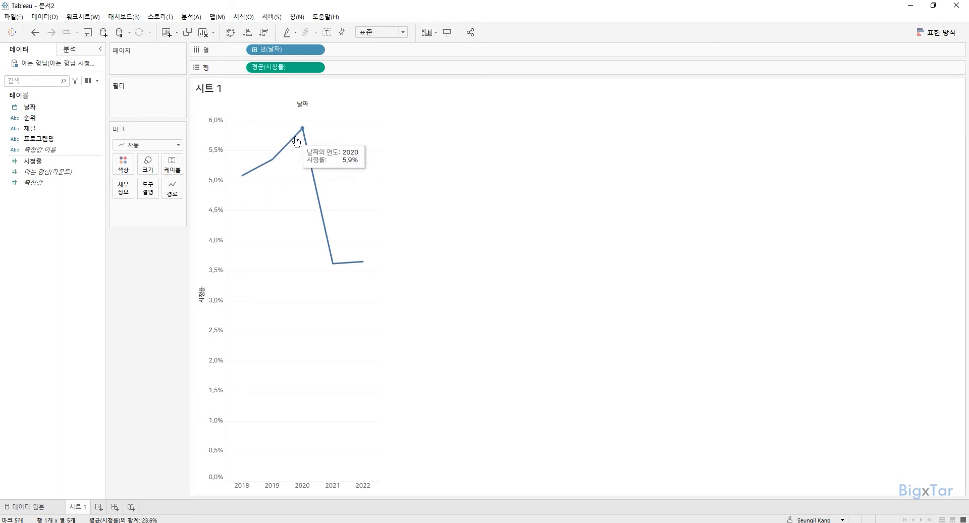
mouse_move(335, 261)
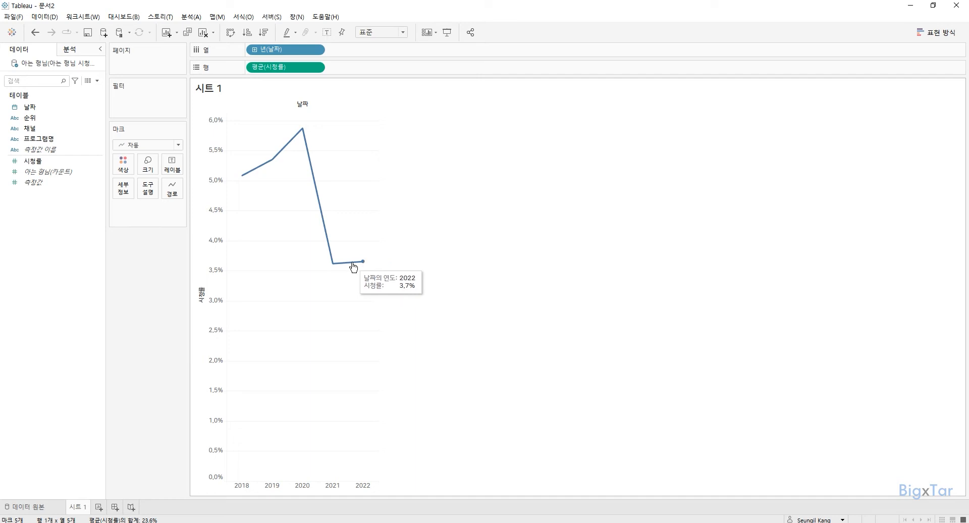
Drill the 날짜 columns down to months and remove the 분기(날짜) quarter level, keeping year and month
left_click(255, 50)
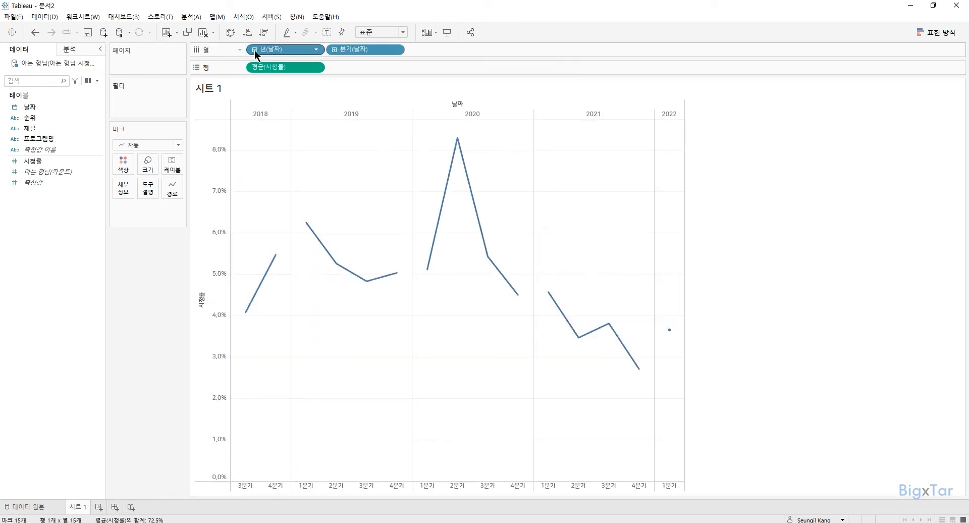
left_click(335, 50)
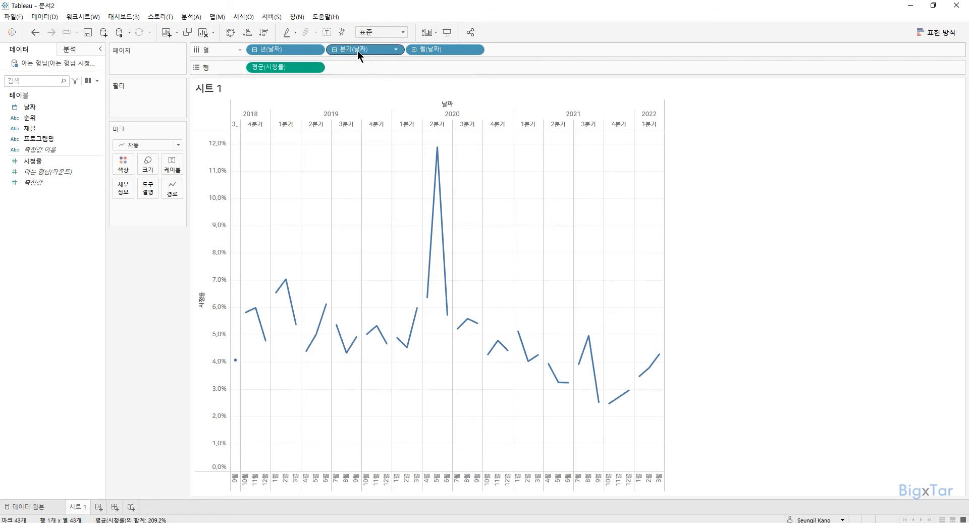
left_click_drag(357, 50, 359, 14)
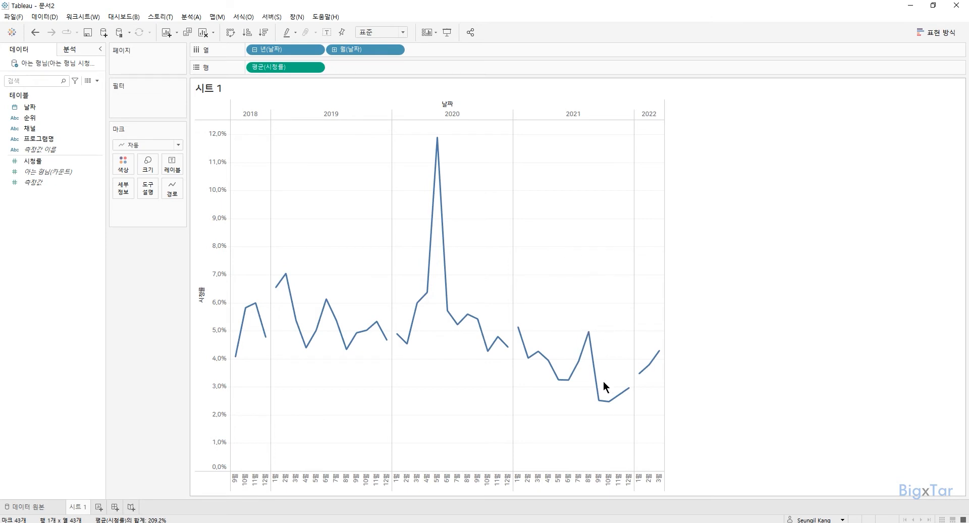
mouse_move(609, 404)
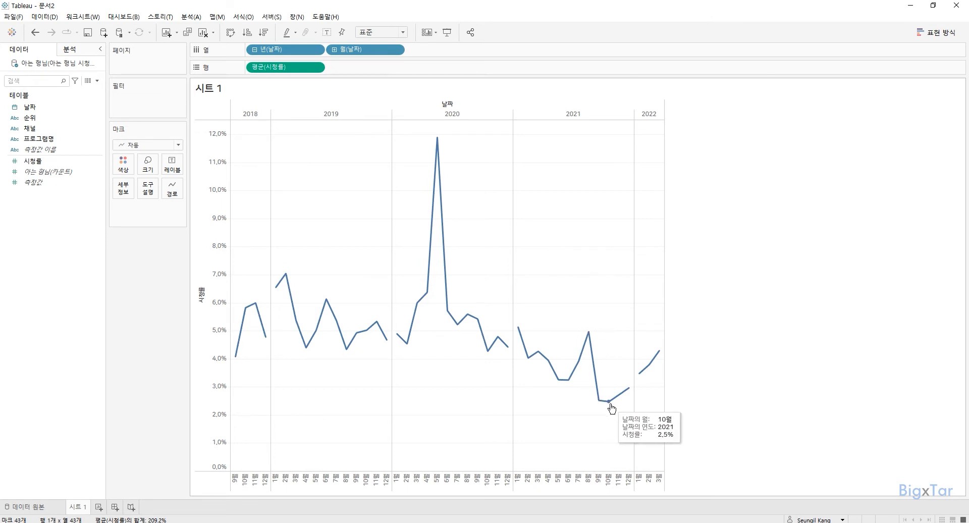
mouse_move(656, 356)
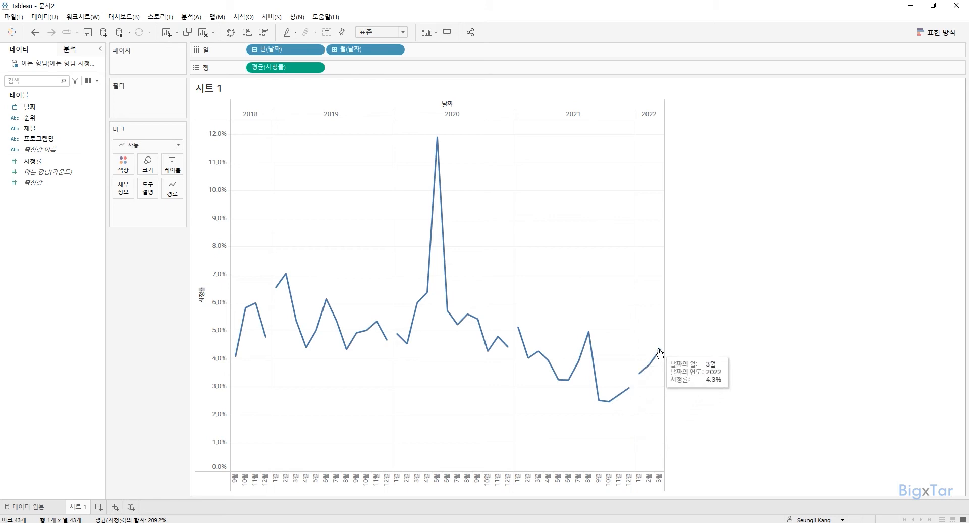
Fit the chart to 전체 보기 (entire view) and add an average line across the whole table
left_click(385, 34)
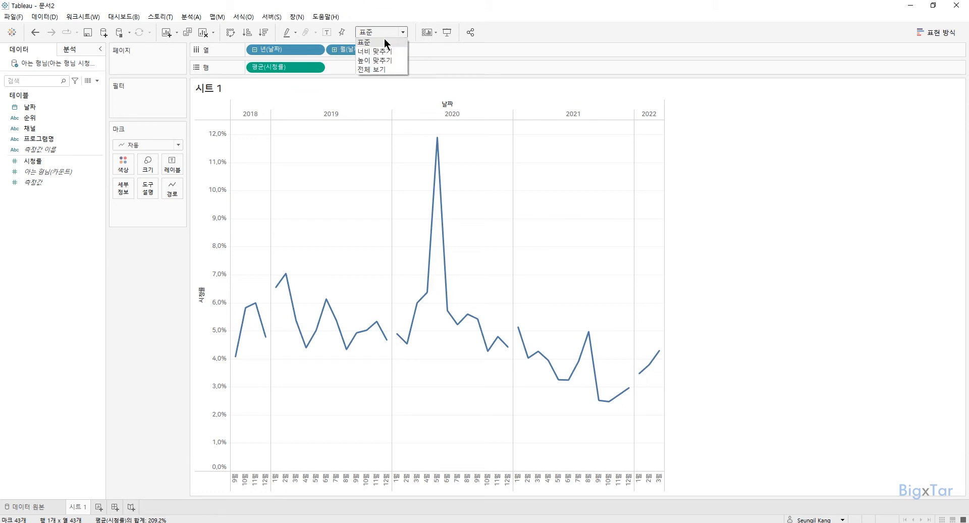
left_click(383, 70)
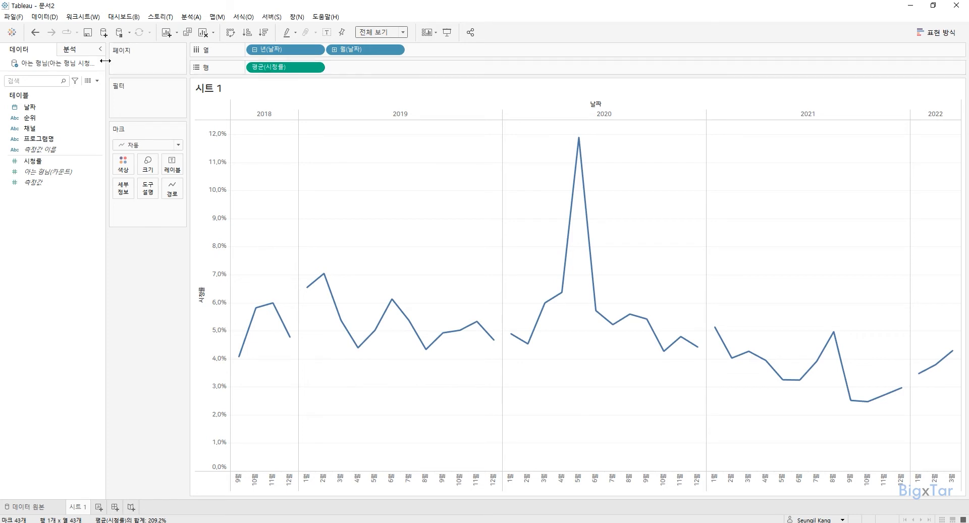
left_click(77, 50)
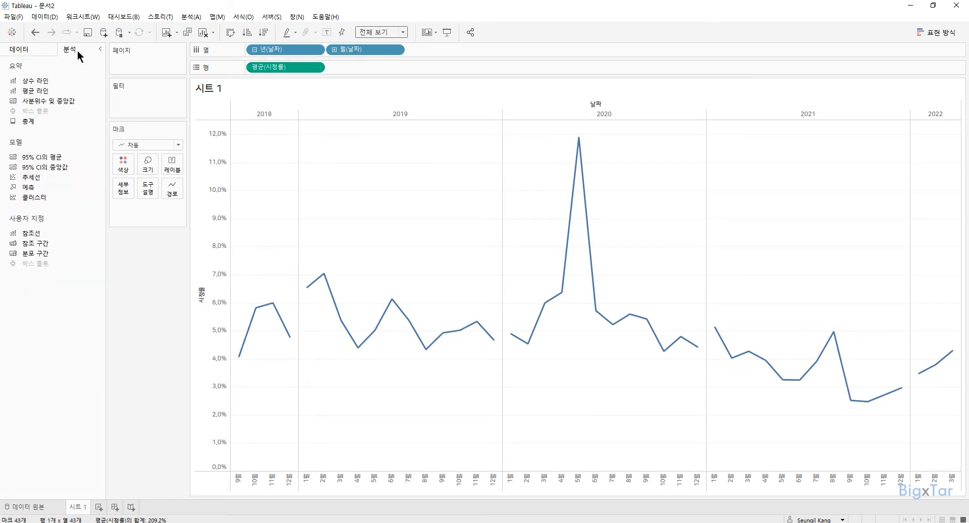
left_click_drag(33, 92, 280, 110)
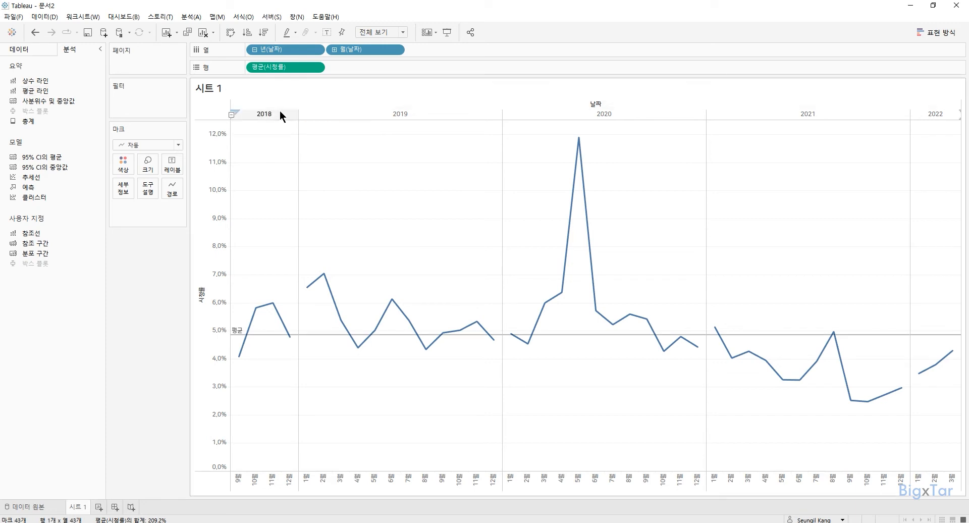
mouse_move(322, 336)
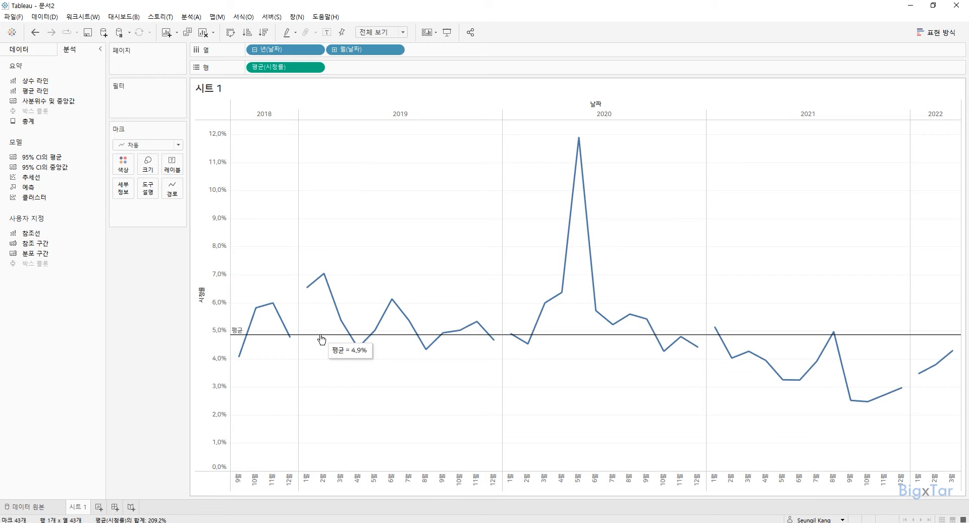
Add a separate average line for each year's pane in the monthly 시청률 chart
key("ctrl")
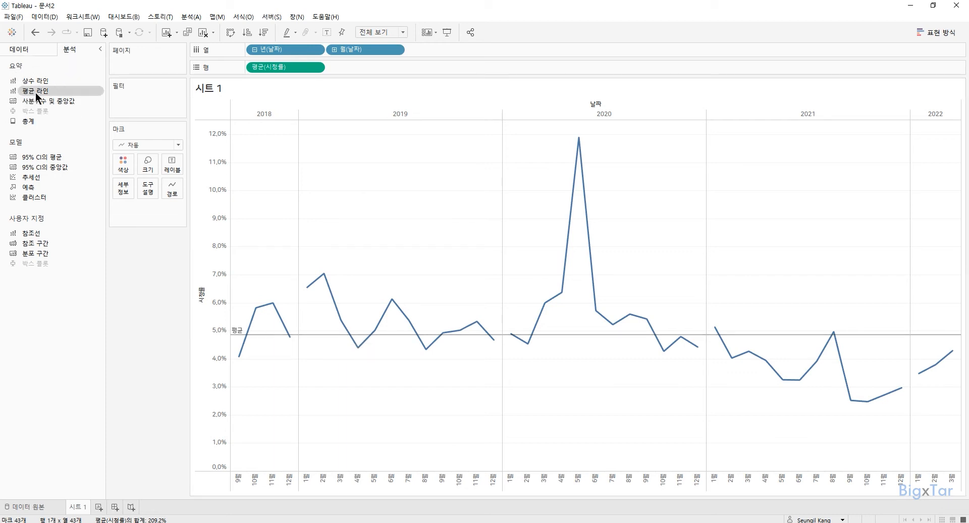
left_click_drag(35, 92, 313, 122)
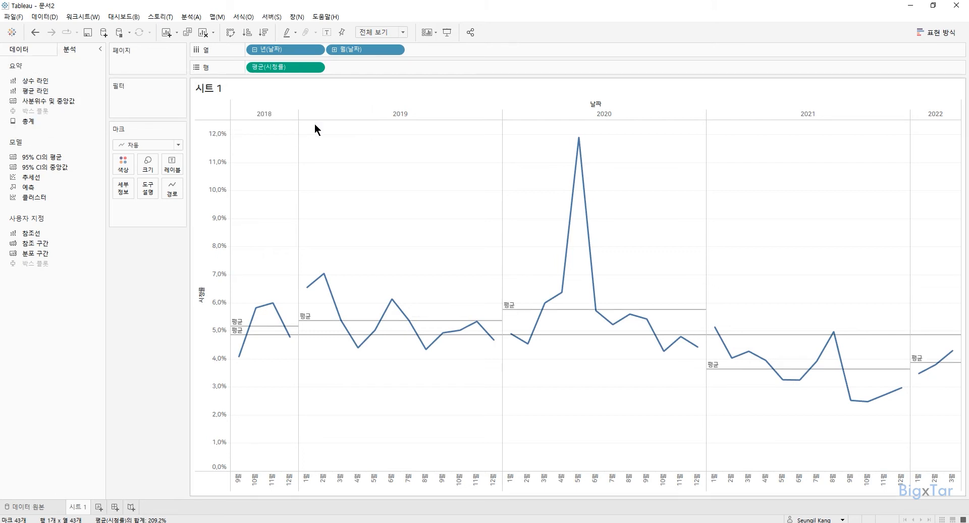
mouse_move(516, 311)
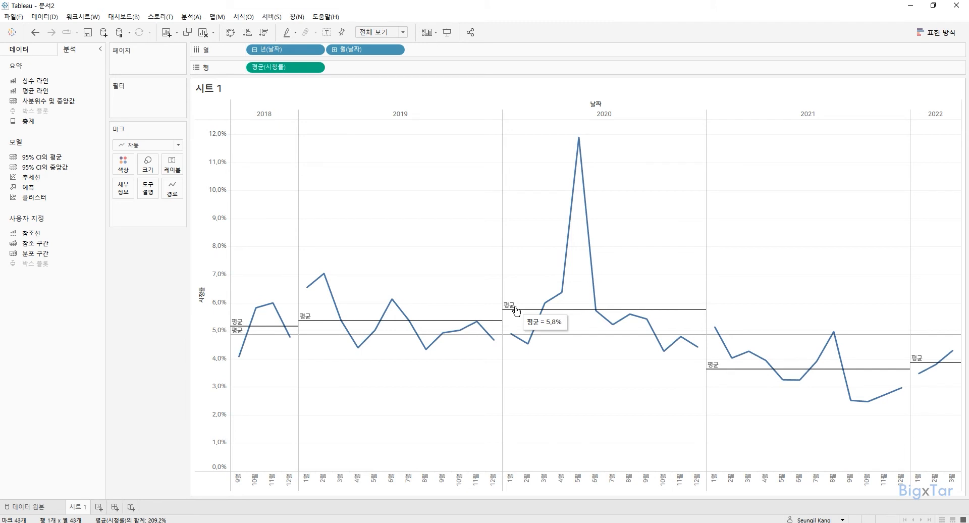
Create a new worksheet and add the 시청률 measure to its rows as a bar
left_click(98, 507)
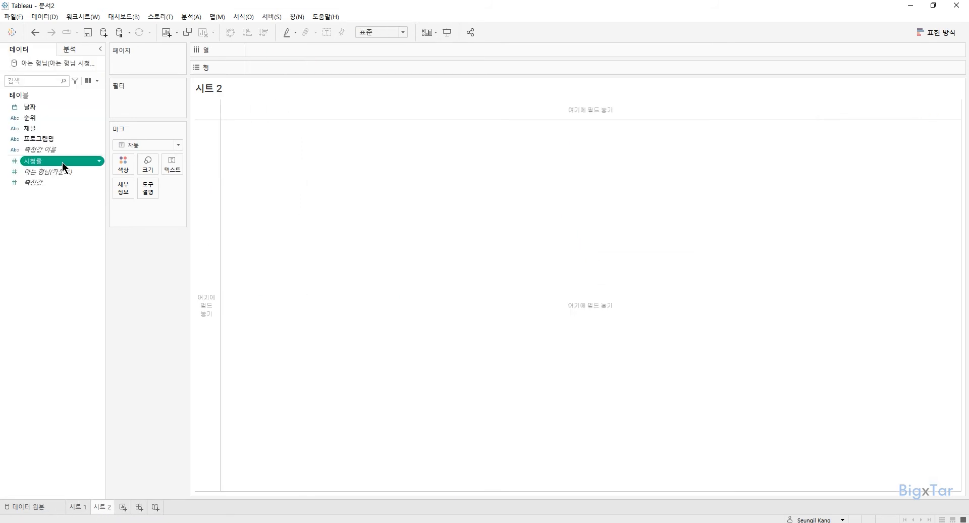
double_click(62, 162)
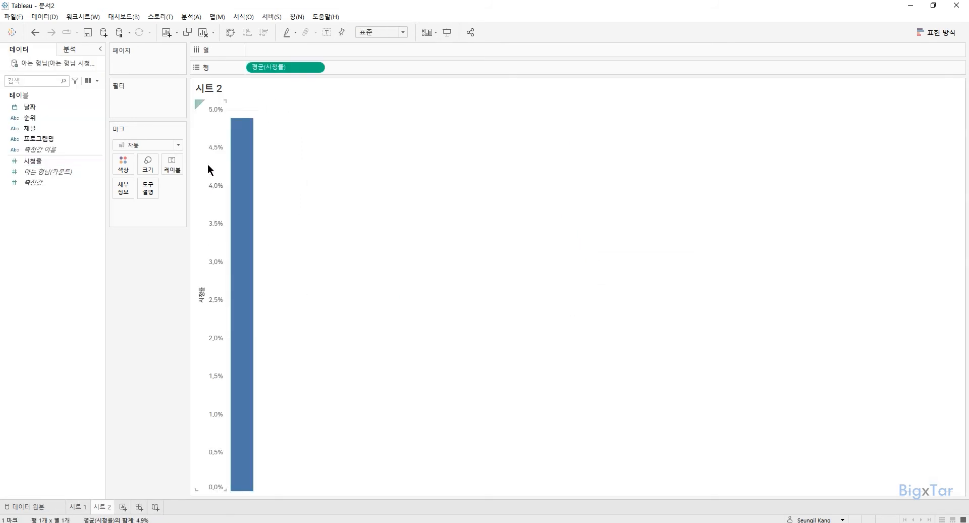
mouse_move(252, 150)
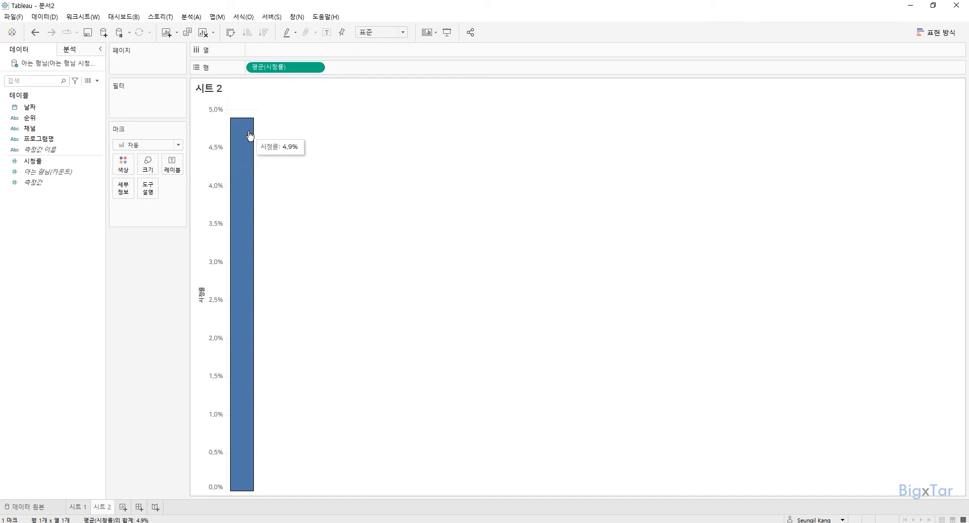
left_click(250, 135)
Add 날짜 to the columns as continuous days (일(날짜)) to plot 시청률 as a daily line
left_click(51, 105)
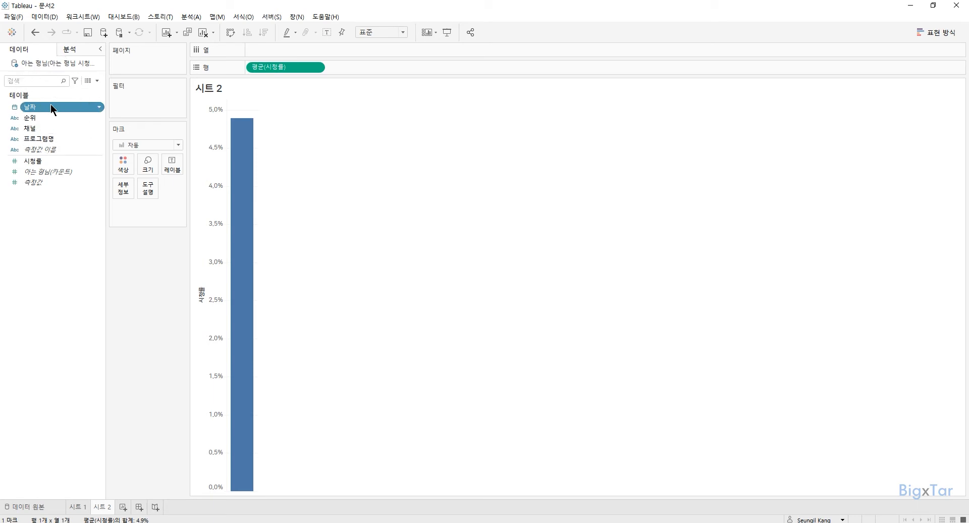
left_click_drag(51, 106, 277, 46)
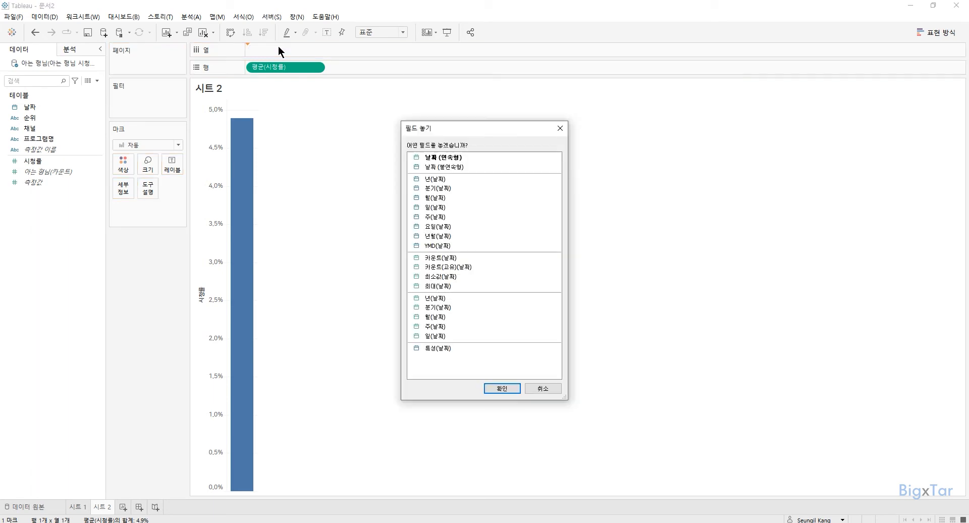
left_click(444, 342)
left_click(444, 342)
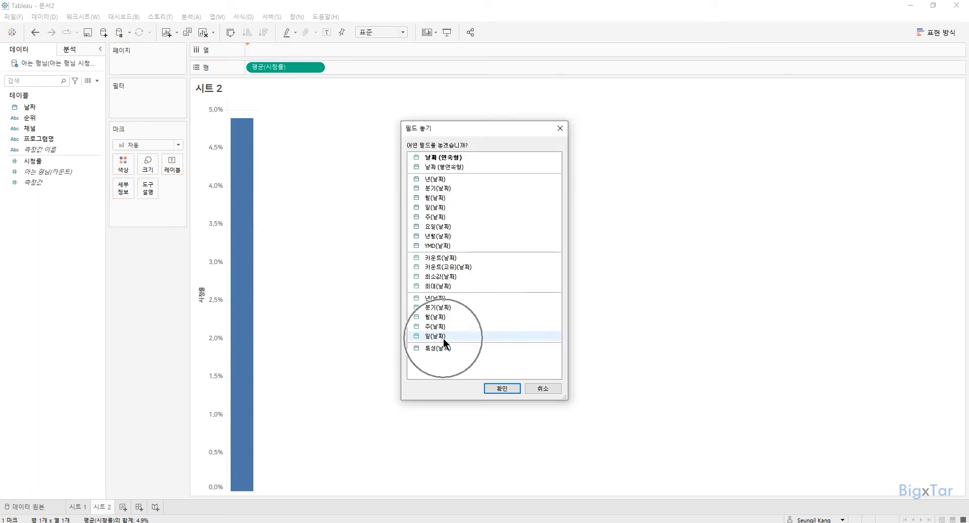
double_click(443, 338)
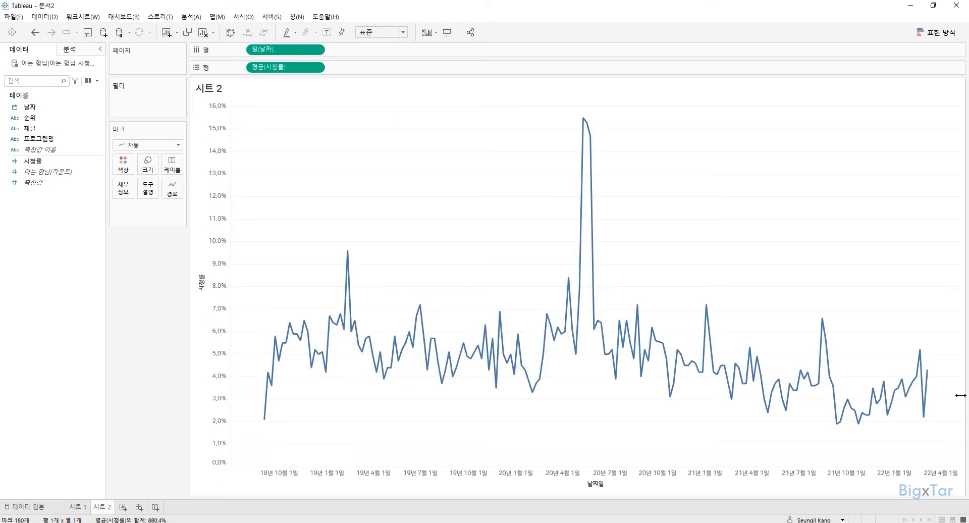
Annotate the three peak marks around May 2020 with the text "미스터 트롯 Top 7 출연" above the date and rating
mouse_move(930, 373)
left_click_drag(599, 149, 563, 111)
right_click(589, 135)
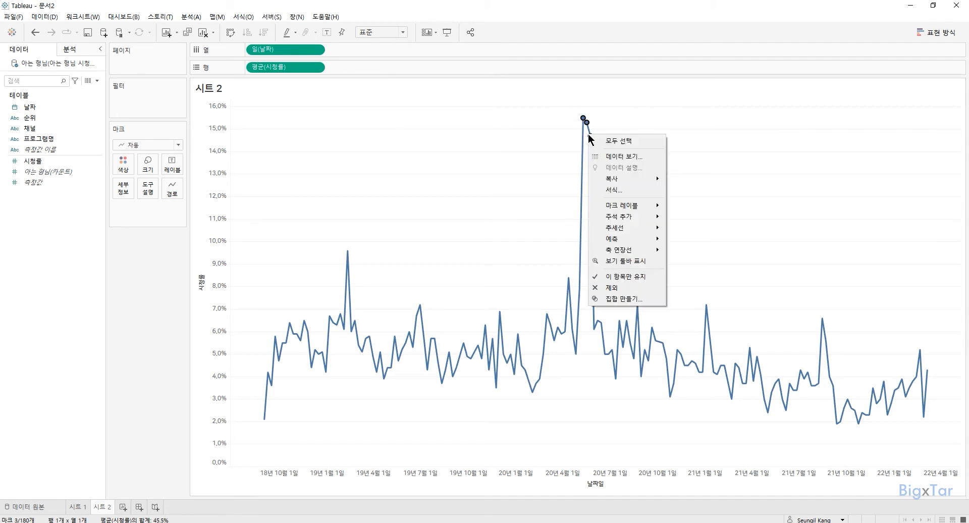
mouse_move(647, 222)
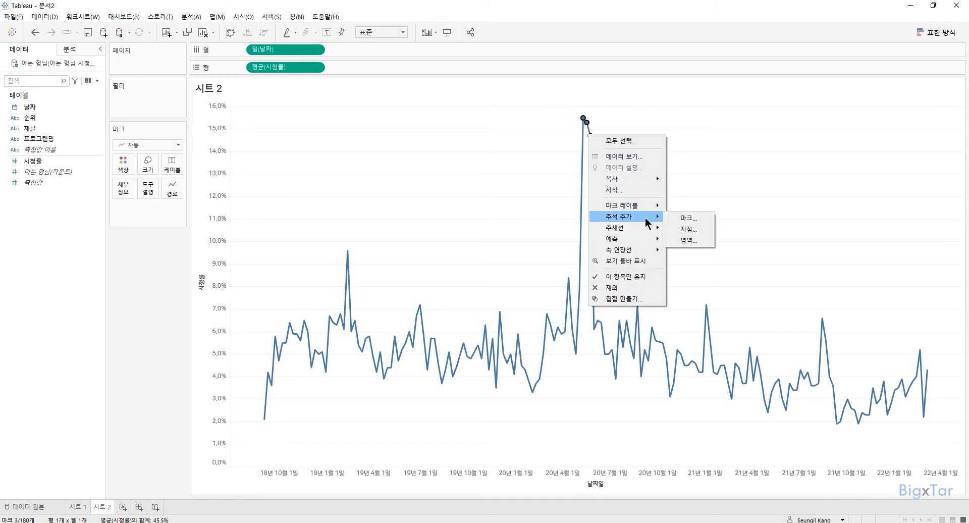
left_click(676, 216)
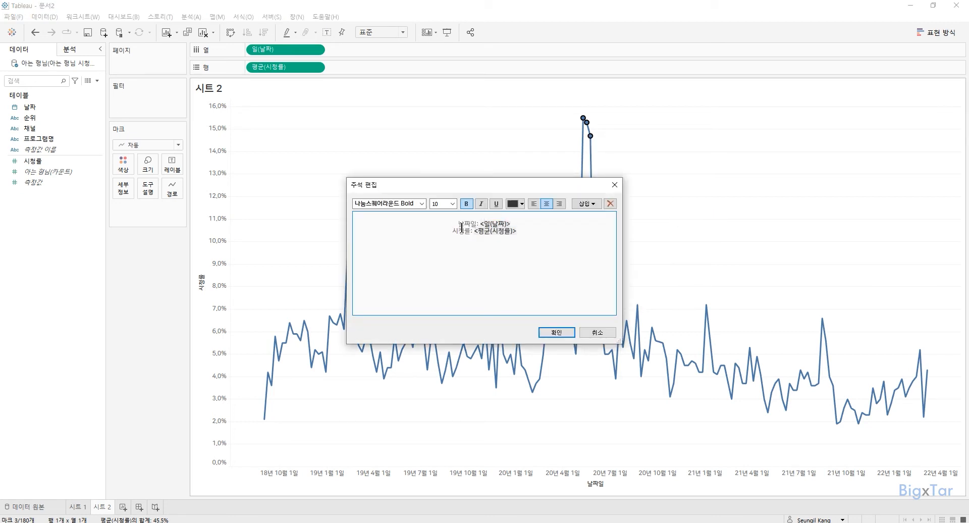
type("미스터 트롯 Top 7 출연")
left_click(557, 332)
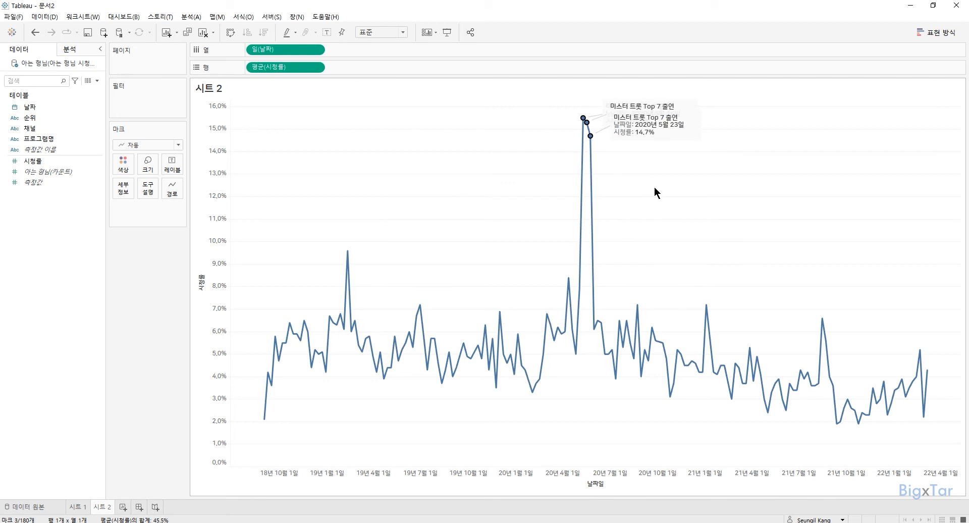
Spread the three peak annotations apart, placing the 2020년 5월 9일 one left of the peak and the other two stacked on its right
left_click_drag(655, 129, 662, 161)
left_click_drag(658, 111, 661, 129)
left_click_drag(628, 105, 523, 107)
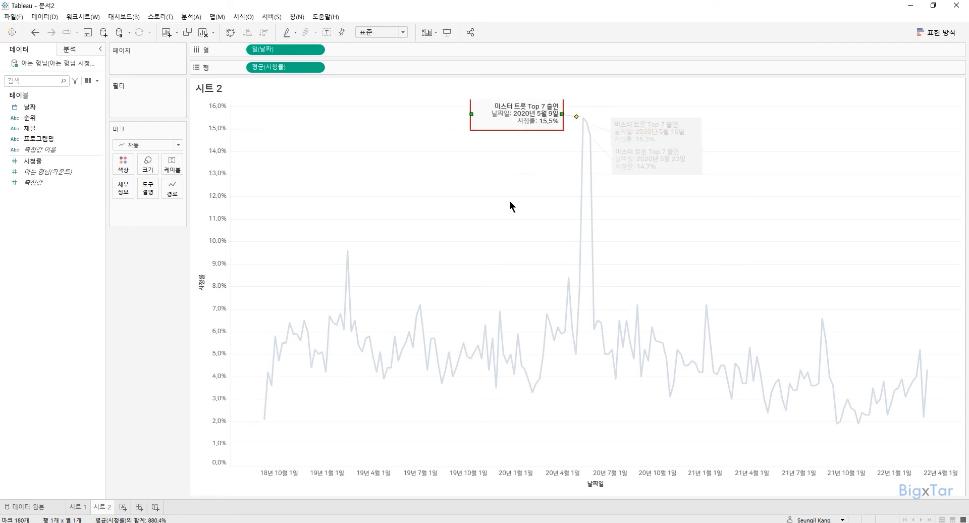
left_click(510, 199)
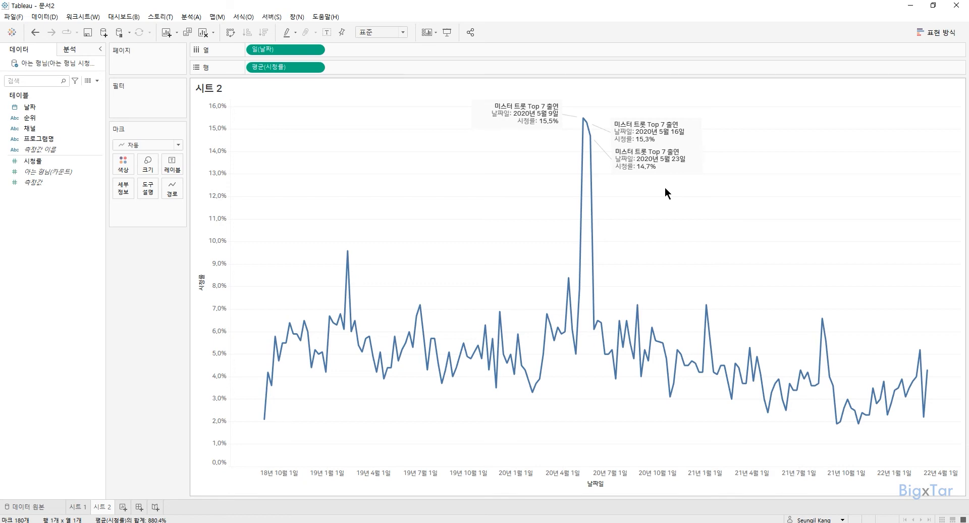
Create a new worksheet and try the year filter for 2021 on the finished dashboard's 연간 시청률 table
left_click(125, 507)
left_click(335, 506)
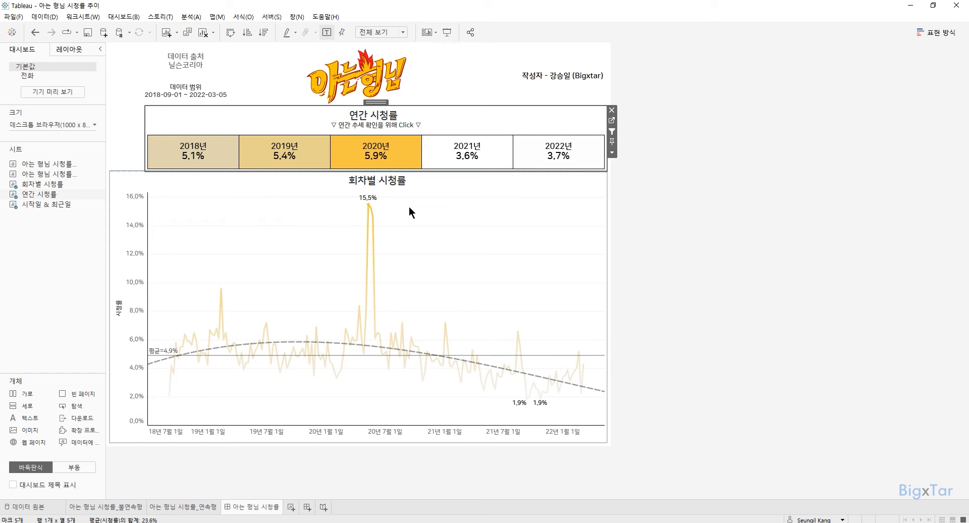
left_click(498, 151)
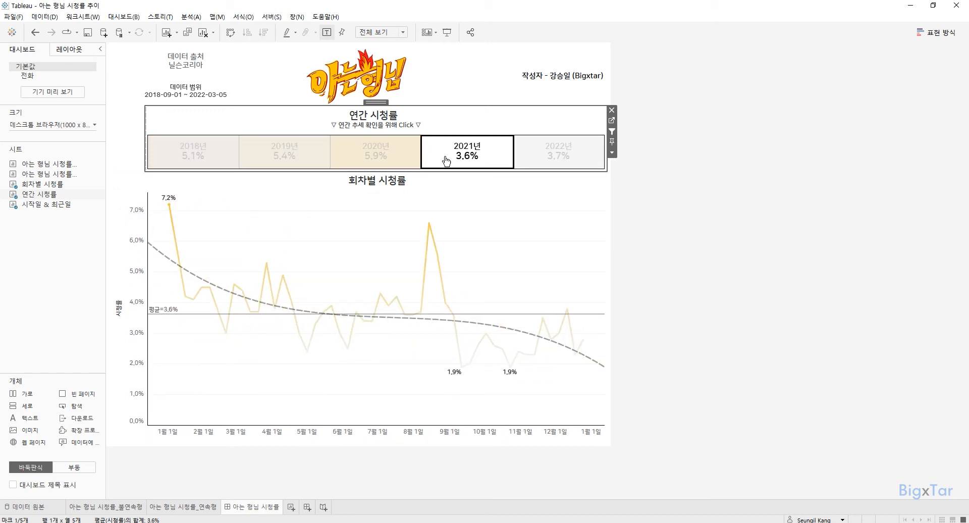
left_click(404, 161)
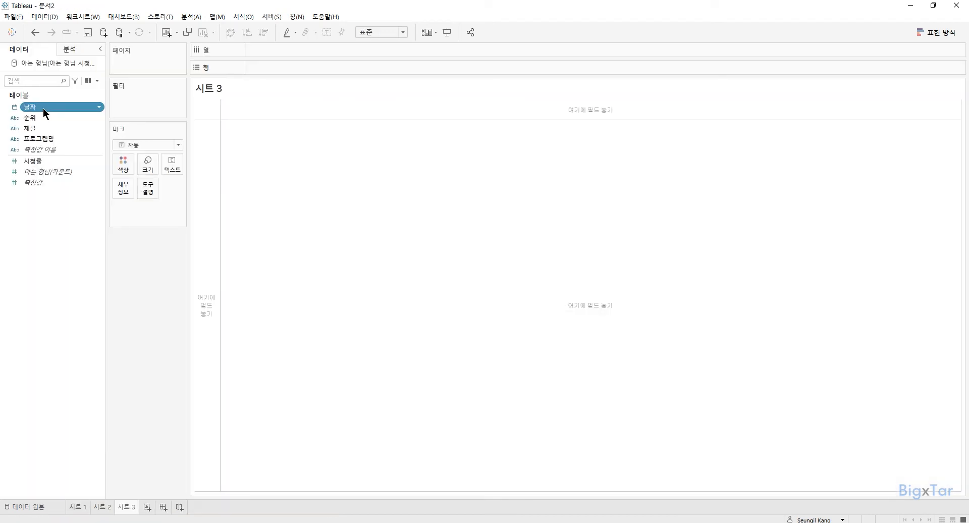
Build a highlight table of average 시청률 by year of 날짜 on the new sheet
double_click(43, 108)
left_click(47, 161)
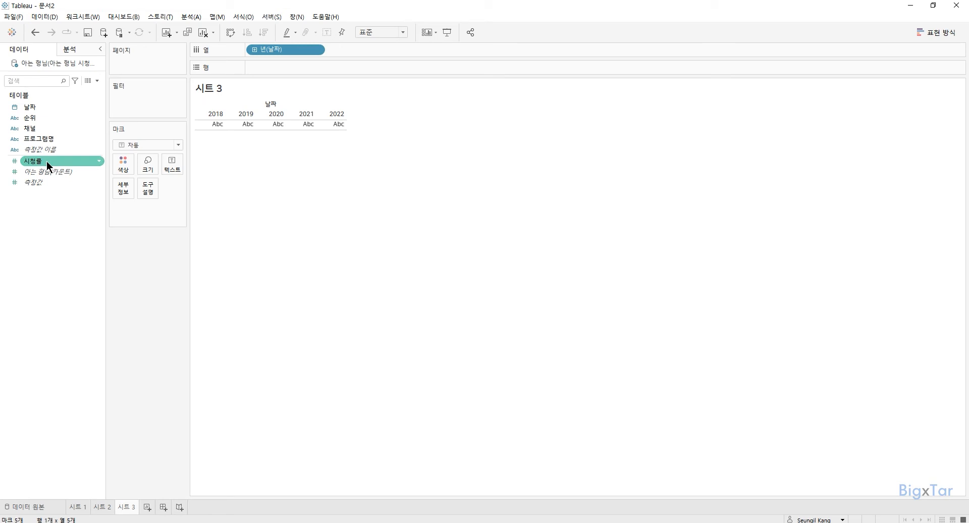
double_click(46, 162)
left_click(943, 34)
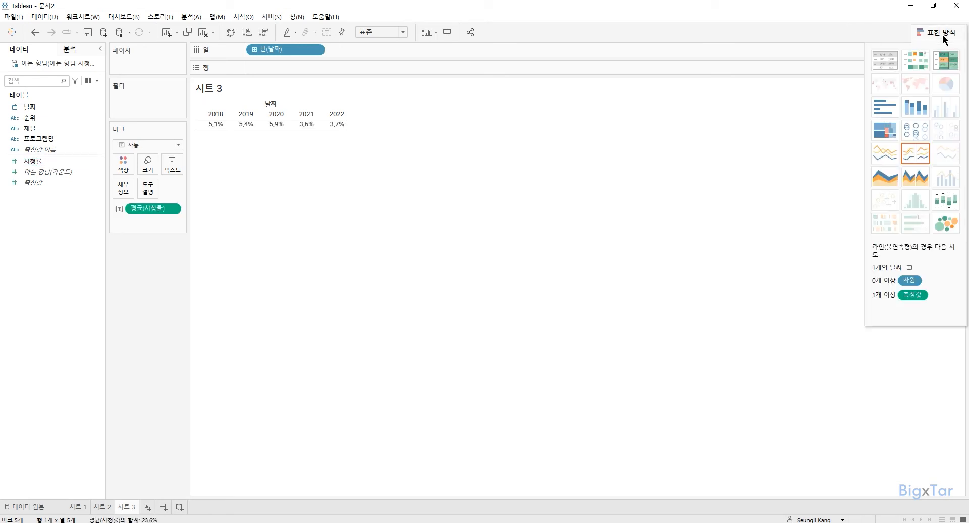
left_click(946, 61)
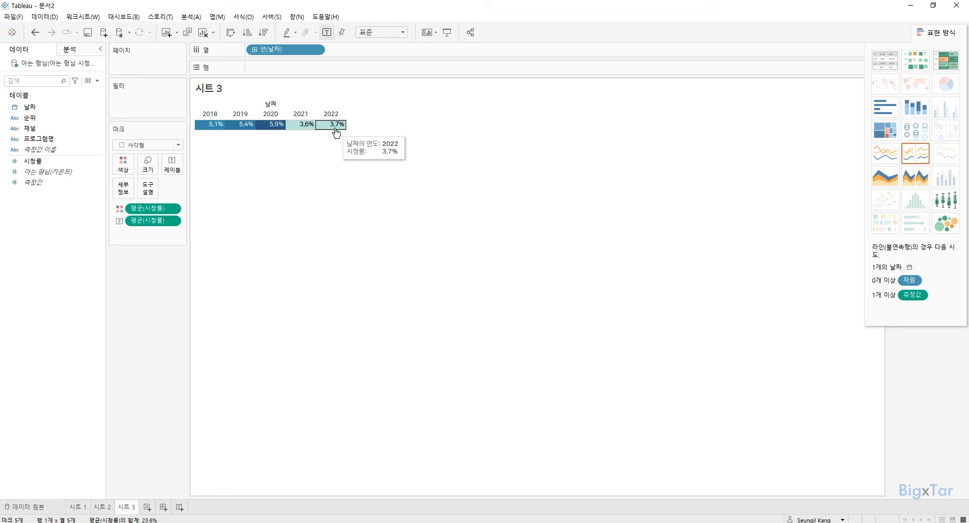
Fit the highlight table to 전체 보기 (entire view) and close the chart type suggestions
left_click(379, 32)
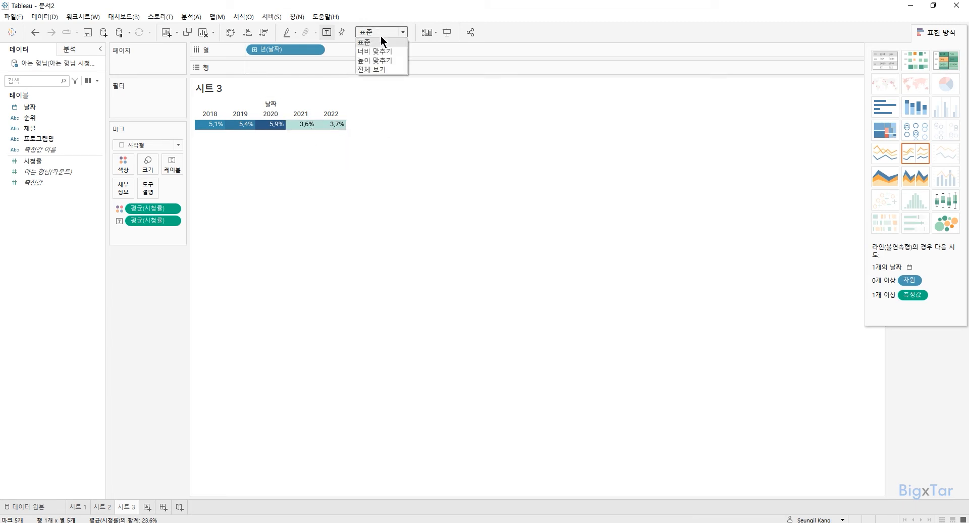
left_click(379, 69)
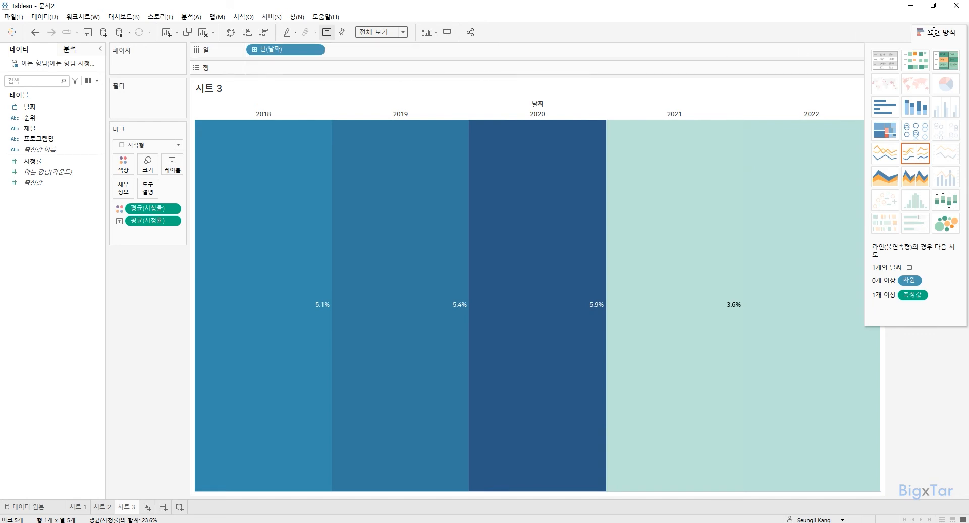
left_click(933, 32)
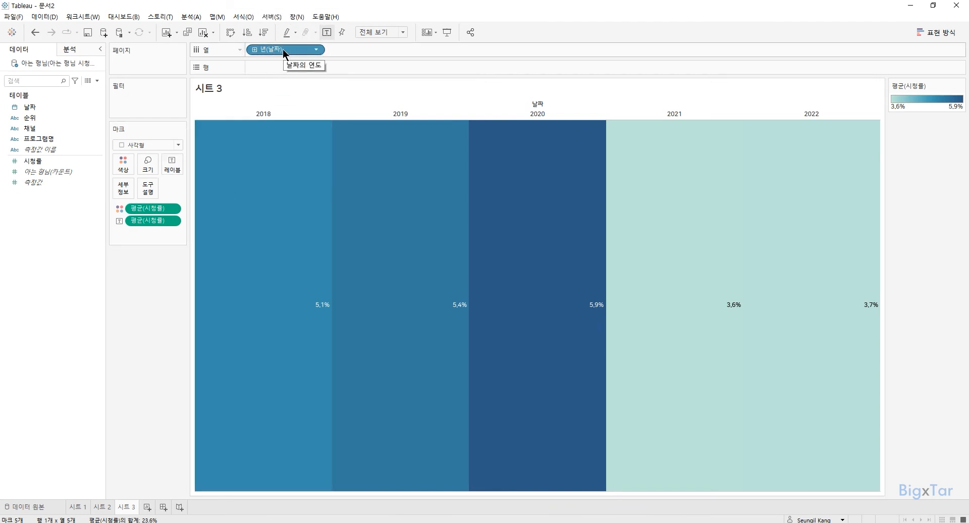
Add 년(날짜) to the mark labels above the average 시청률 and centre the labels horizontally
left_click_drag(283, 53, 173, 162)
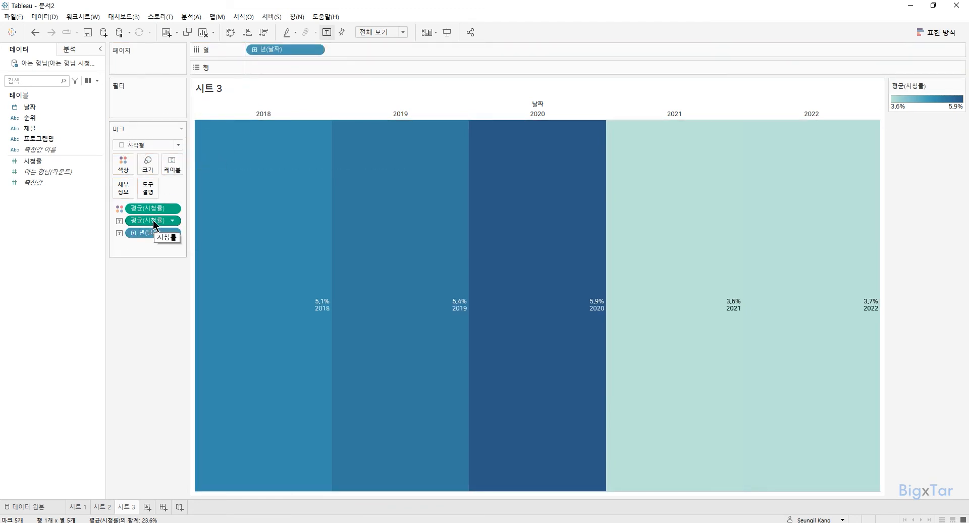
left_click_drag(154, 225, 150, 245)
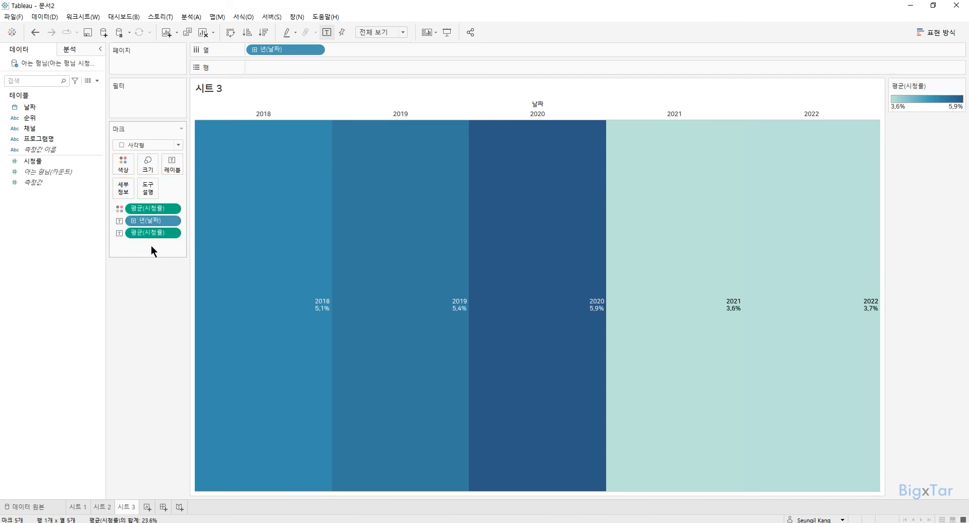
left_click(172, 164)
left_click(213, 243)
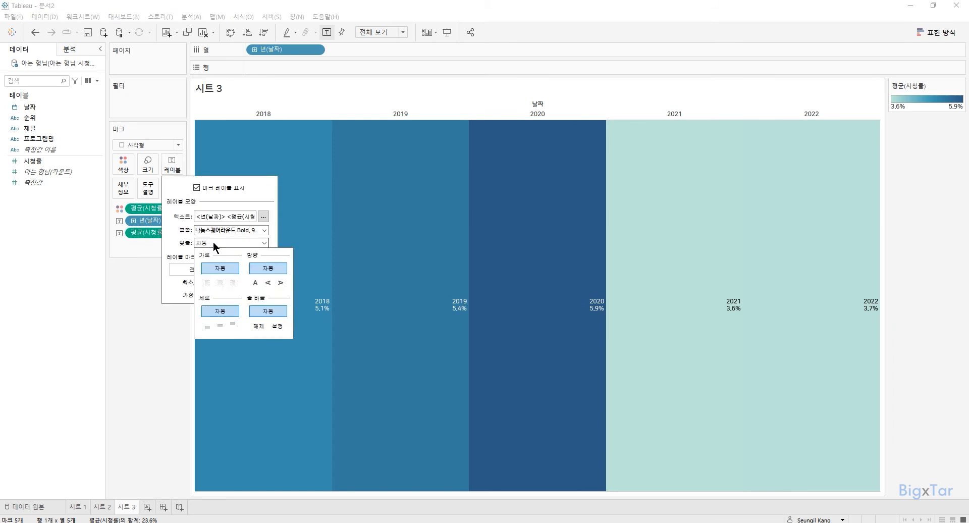
left_click(223, 280)
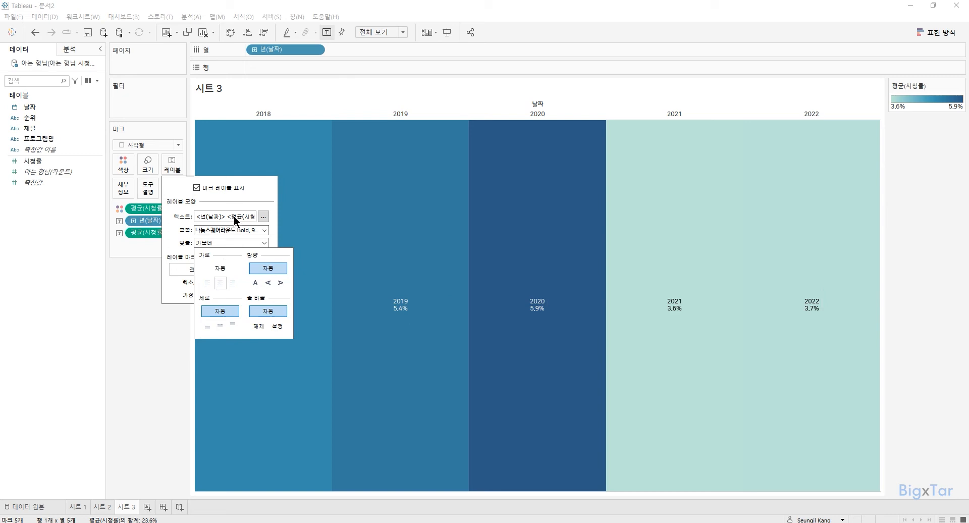
Append "년" to the year field in the label text and enlarge that line's font
left_click(267, 217)
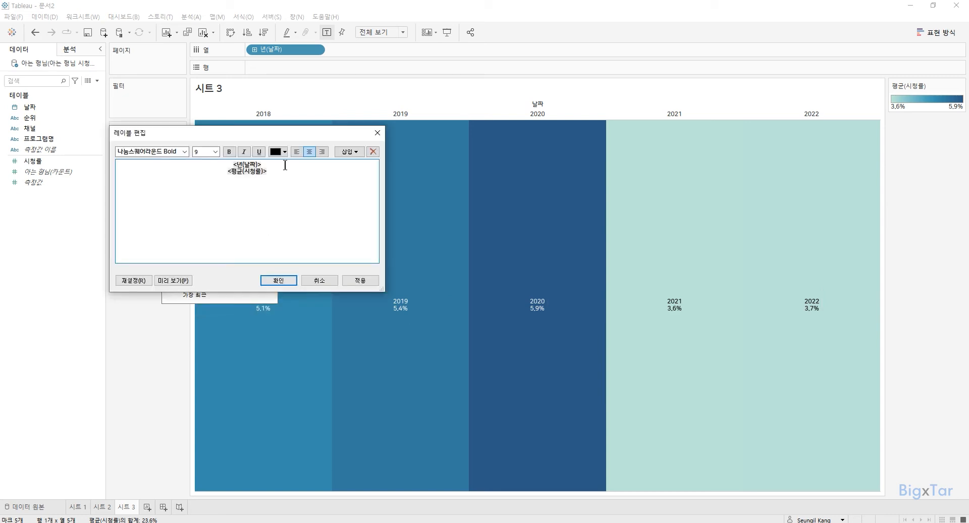
type("년")
key("BackSpace")
left_click_drag(265, 165, 192, 153)
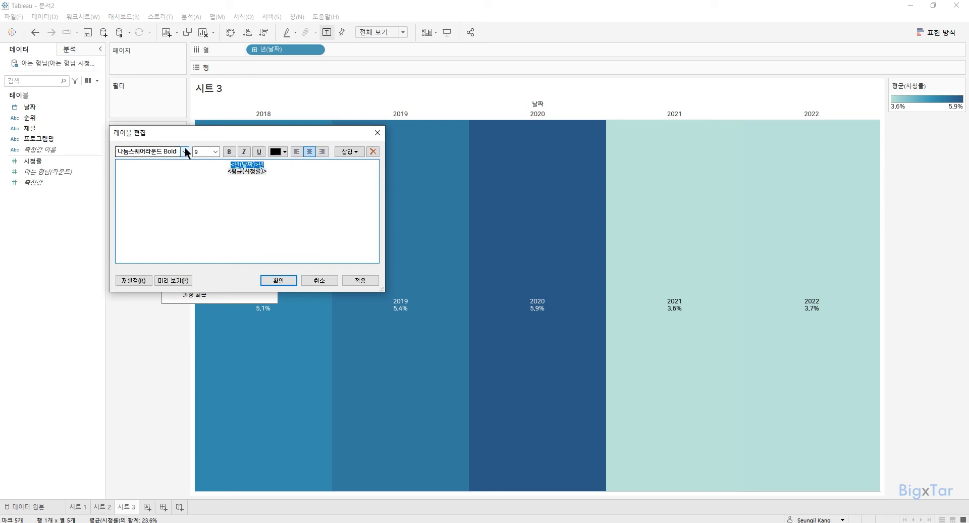
left_click(215, 152)
left_click(207, 195)
left_click(307, 177)
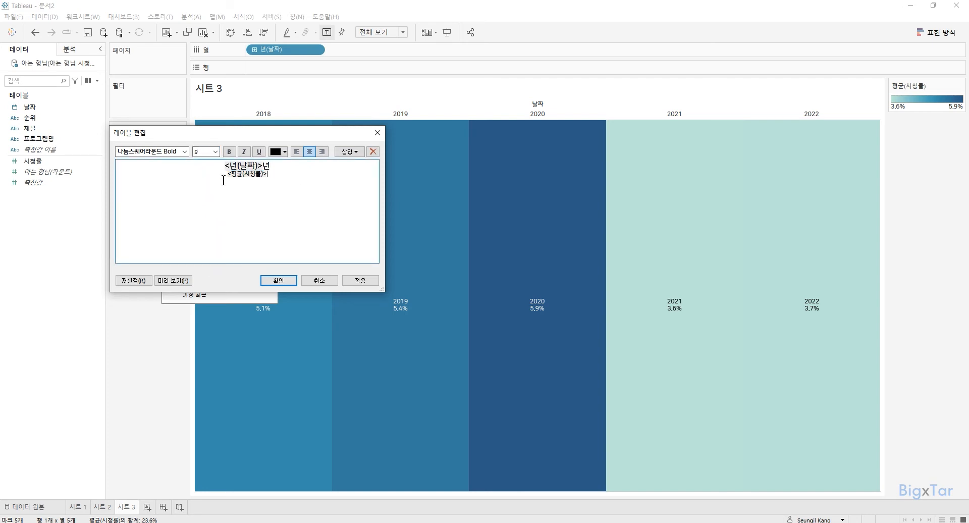
Set the average 시청률 line of the label to font size 18 and apply the label changes
left_click(194, 174, "shift")
left_click(215, 151)
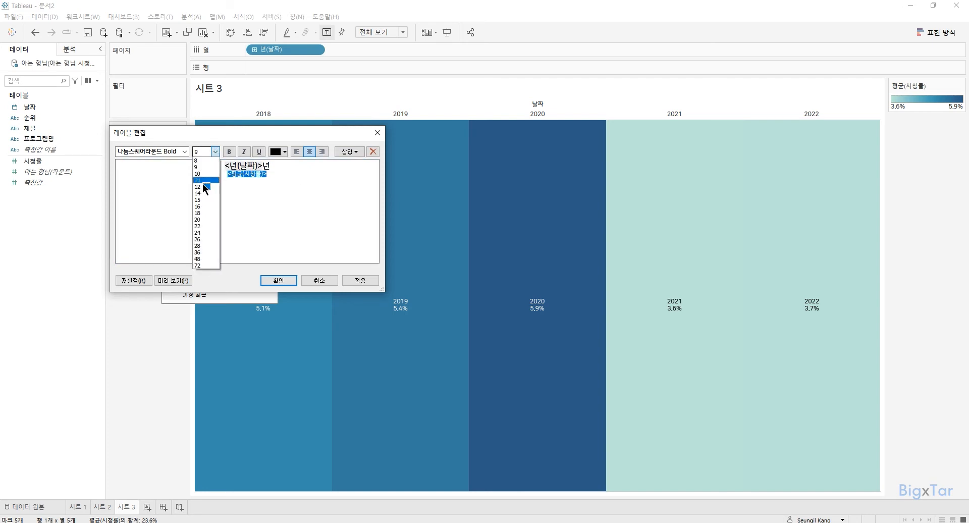
left_click(203, 213)
left_click(353, 281)
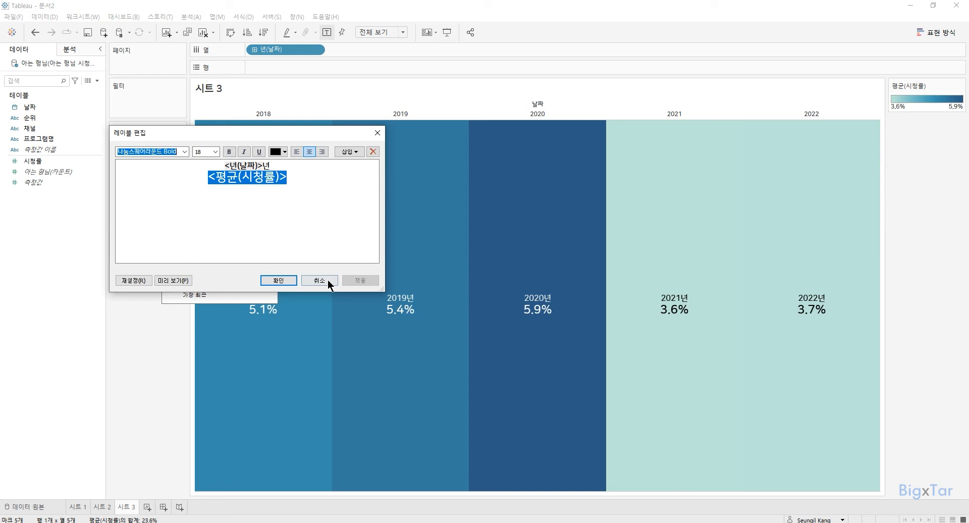
left_click(283, 282)
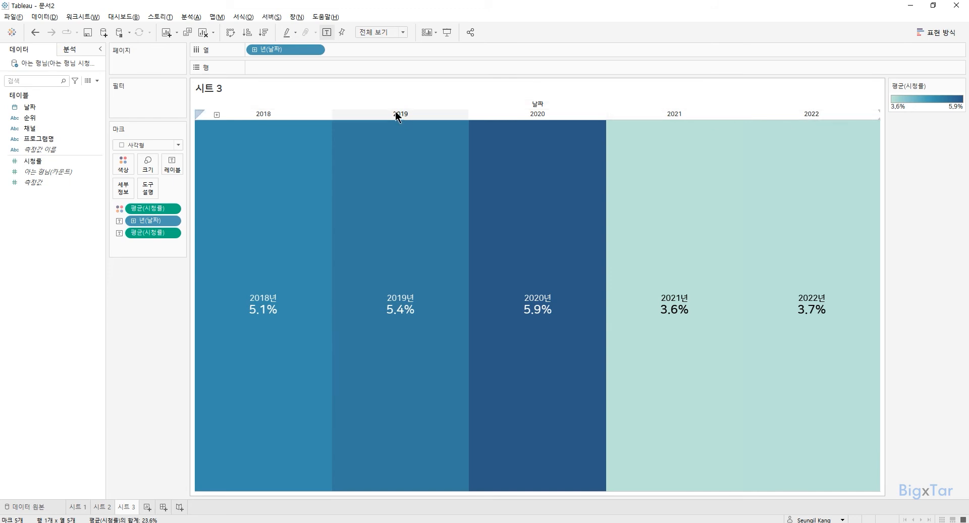
Hide the year header above the highlight table
left_click(315, 50)
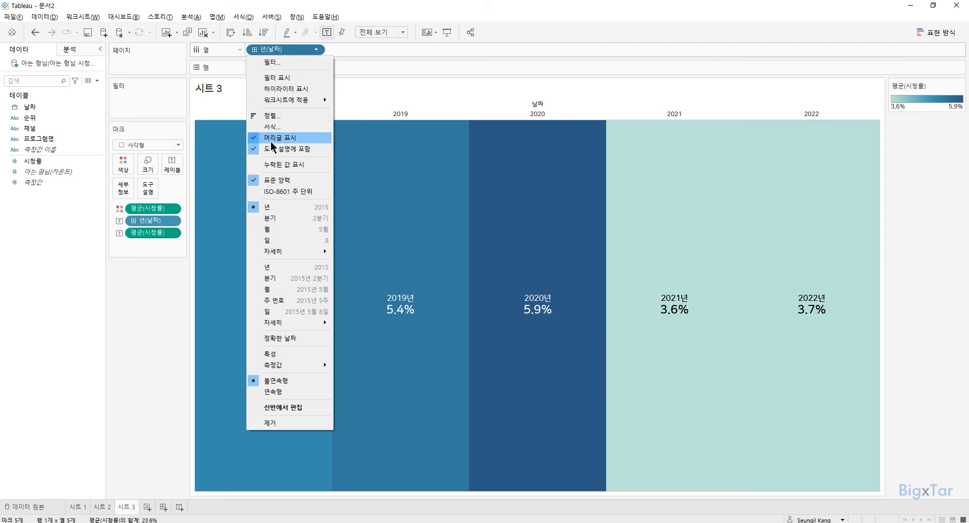
left_click(280, 139)
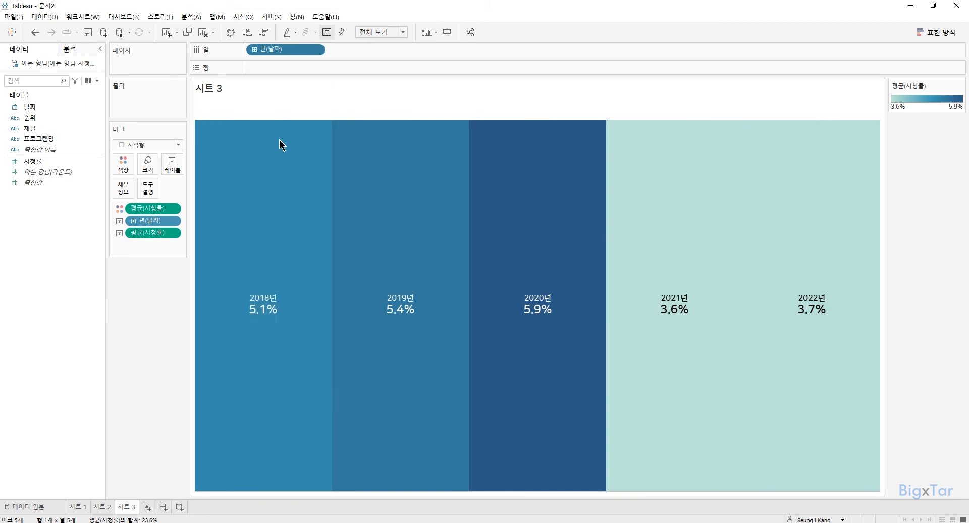
Rename the highlight table's worksheet as 연간 시청률 and add another new worksheet
double_click(133, 507)
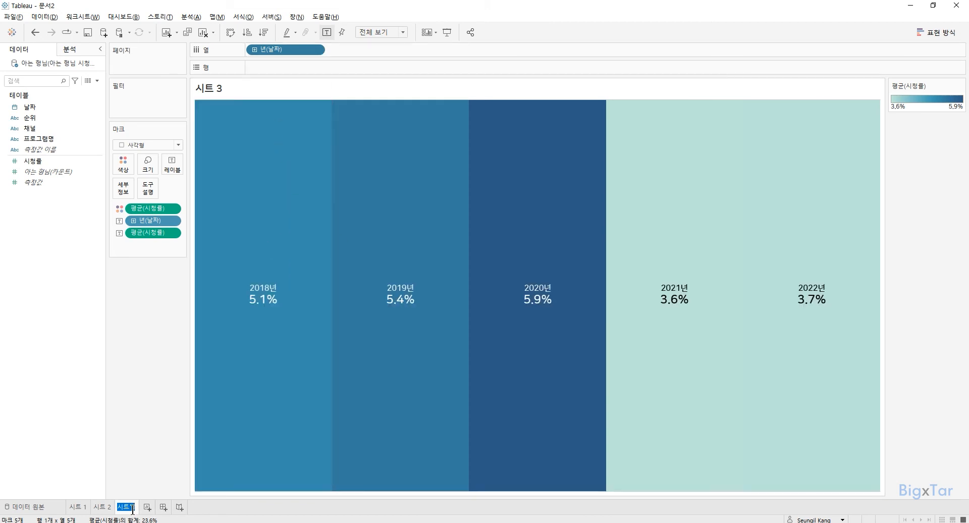
type("연간 시청ㄹ")
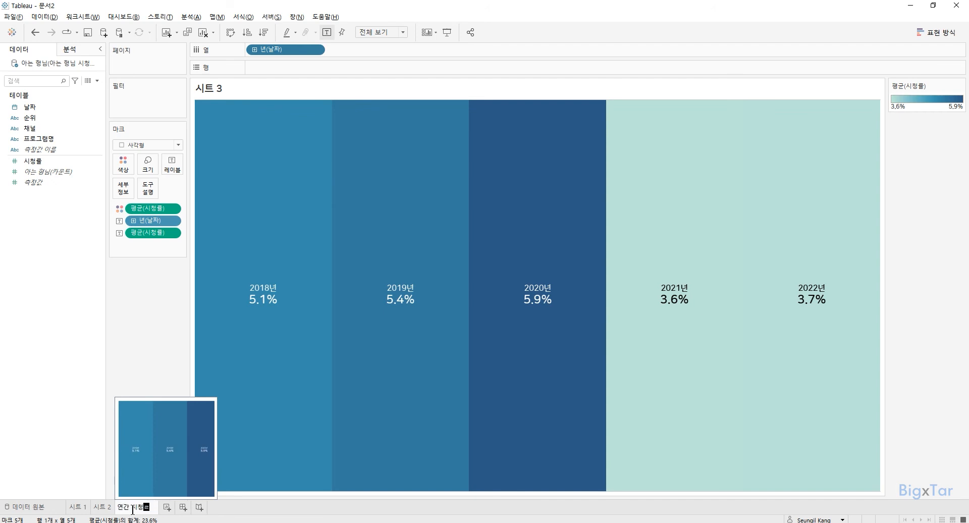
type("ㅠㄹ")
key("Return")
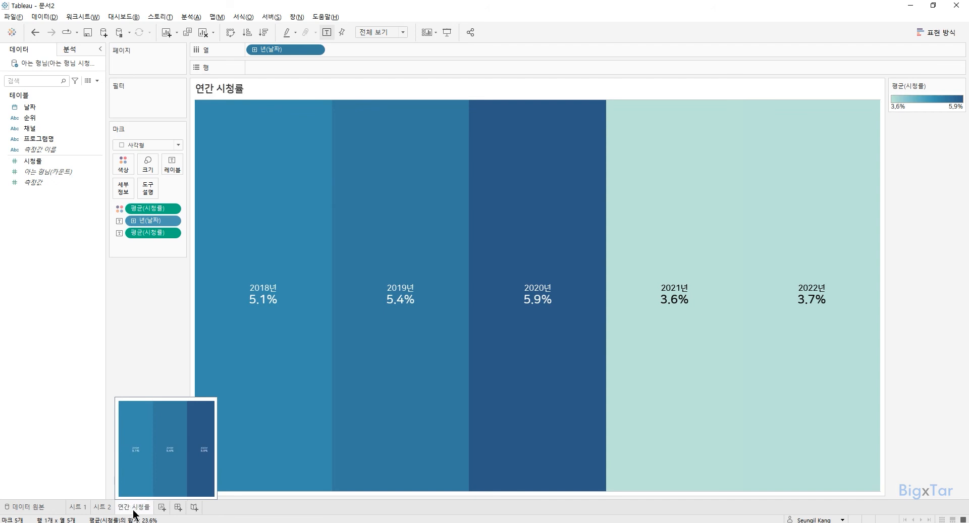
left_click(164, 510)
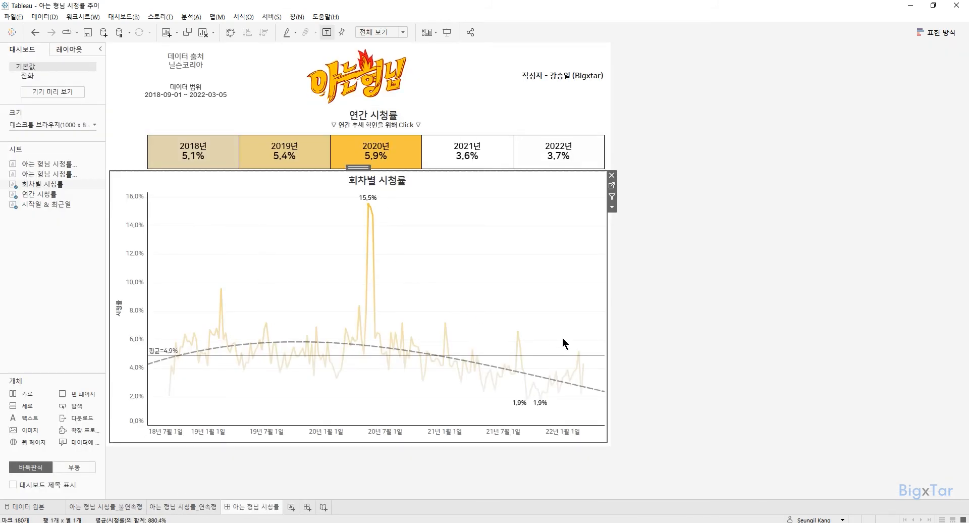
Plot the average 시청률 as a line chart over the continuous day-level 날짜 on the new worksheet
left_click(44, 161)
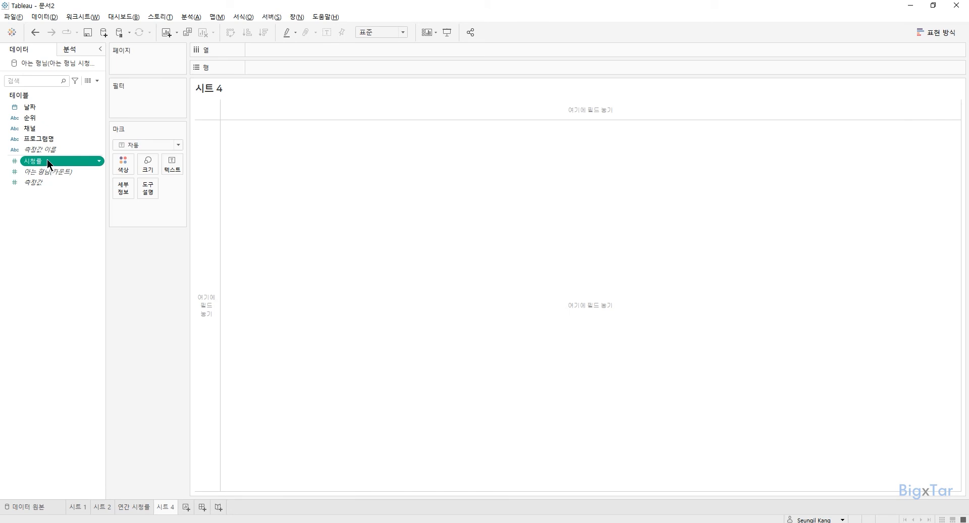
double_click(47, 159)
left_click(50, 104)
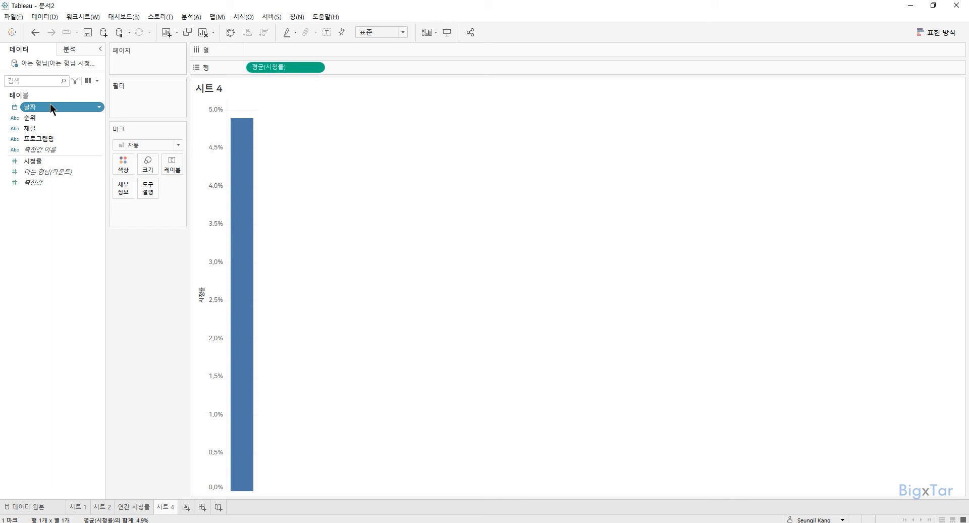
left_click_drag(50, 104, 284, 50)
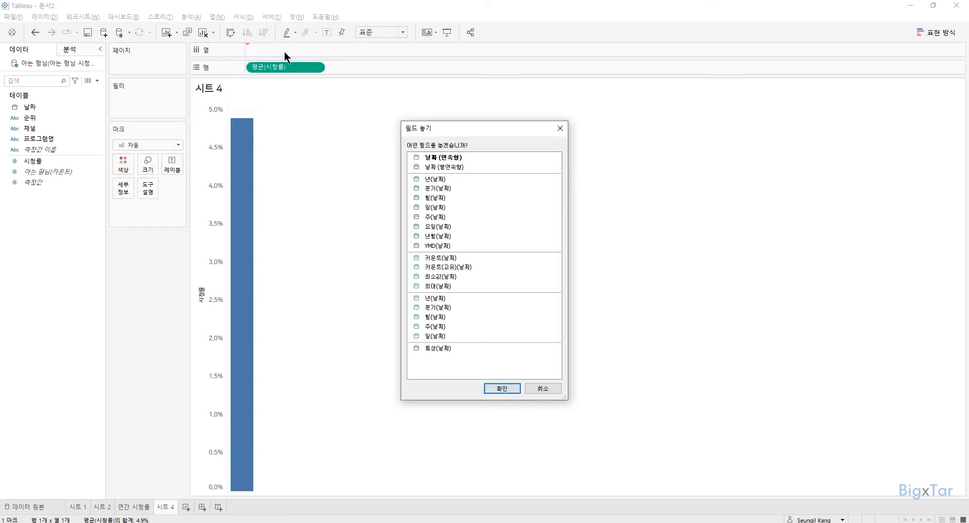
double_click(455, 334)
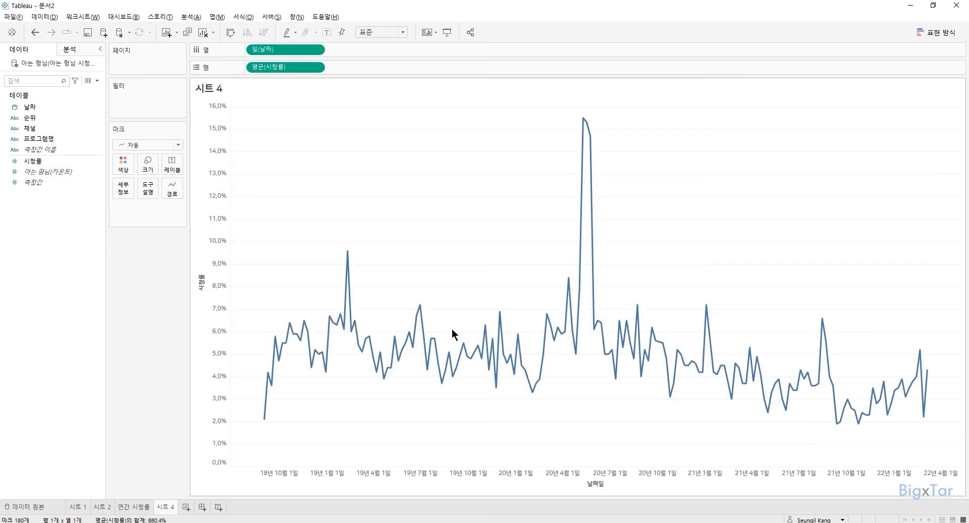
Add an average reference line computed across the entire table to the daily line chart
left_click(73, 51)
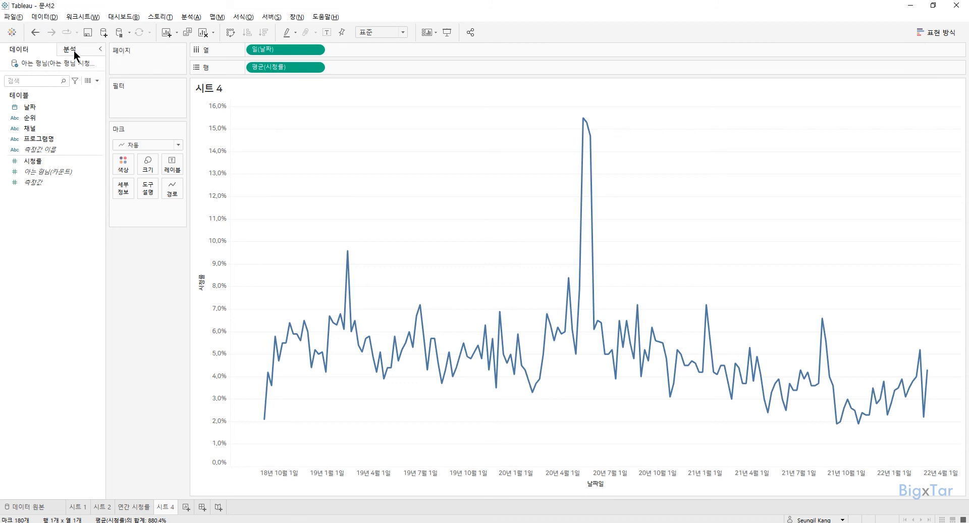
left_click_drag(36, 92, 286, 127)
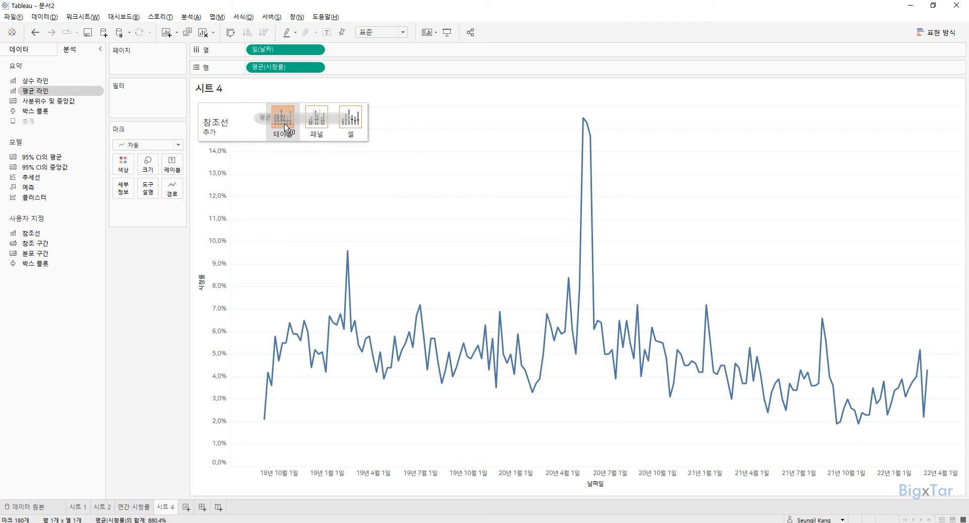
left_click_drag(284, 123, 283, 121)
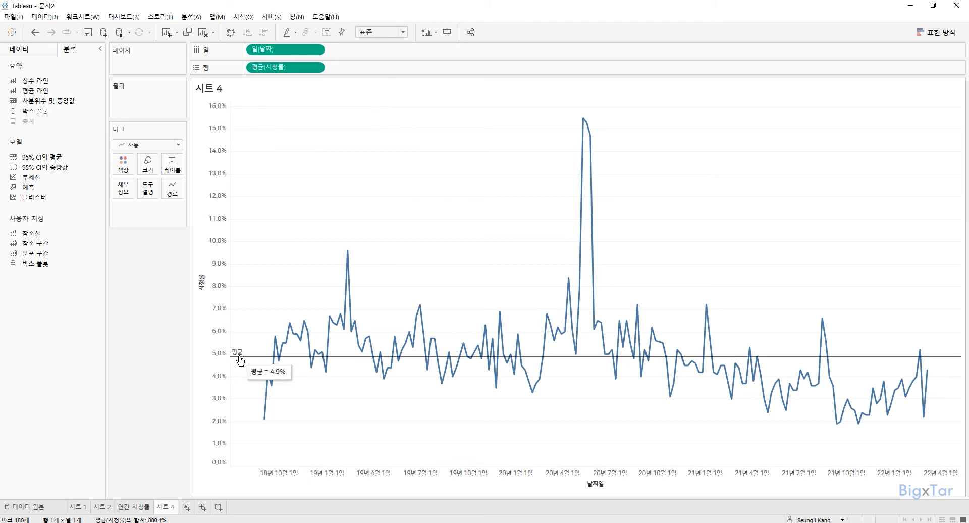
Give the average line the custom label "평균 시청률 = <값>"
right_click(239, 358)
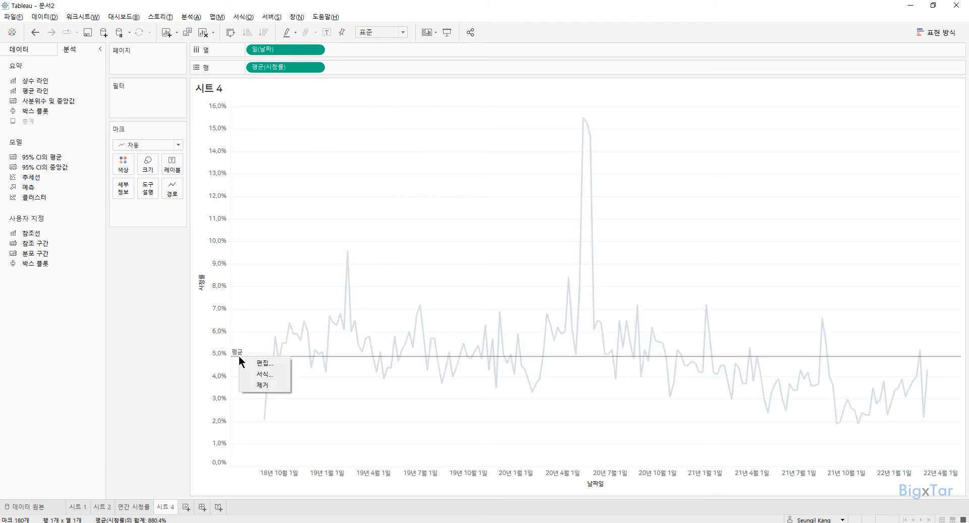
left_click(267, 365)
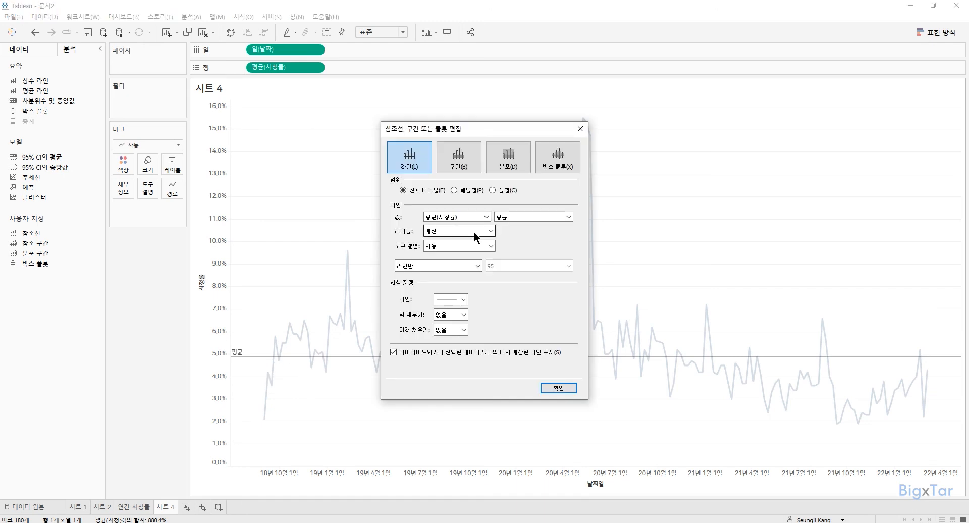
left_click(474, 231)
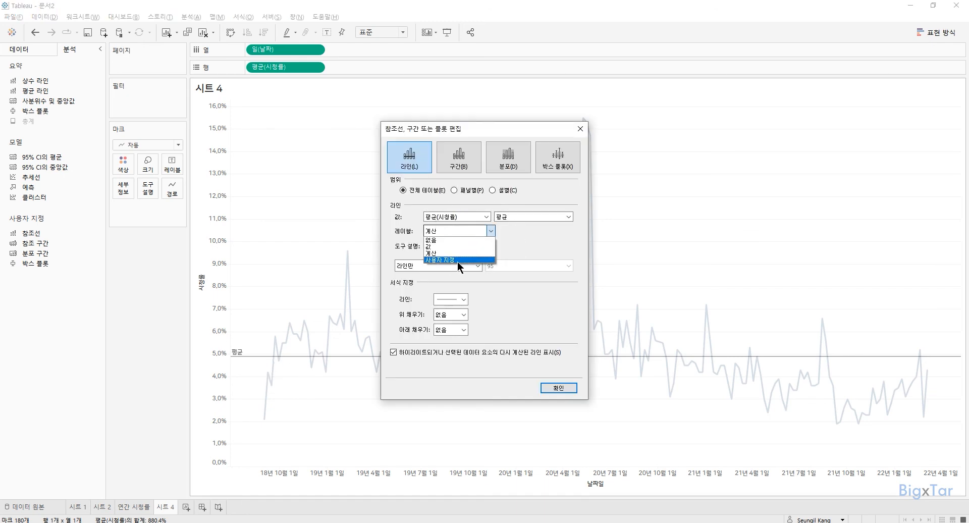
left_click(456, 260)
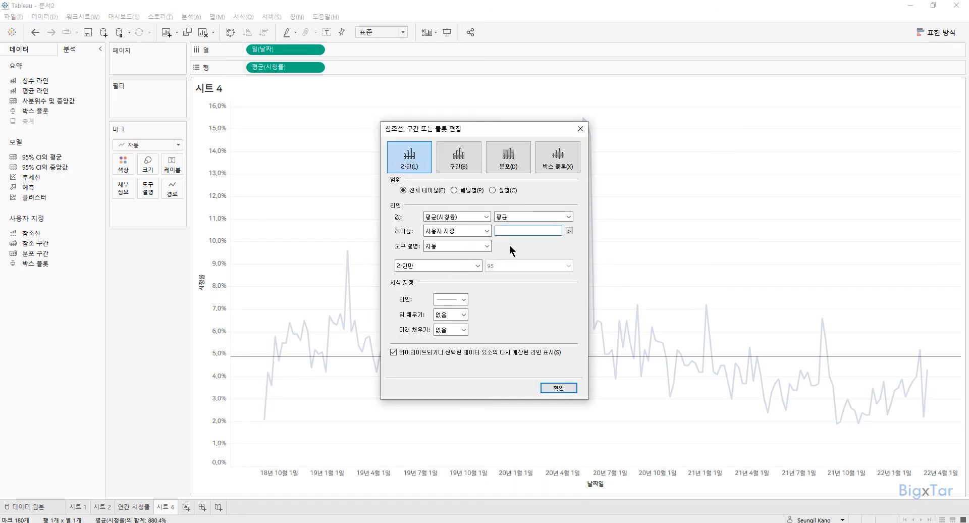
type("평균 시청률 =")
left_click(568, 231)
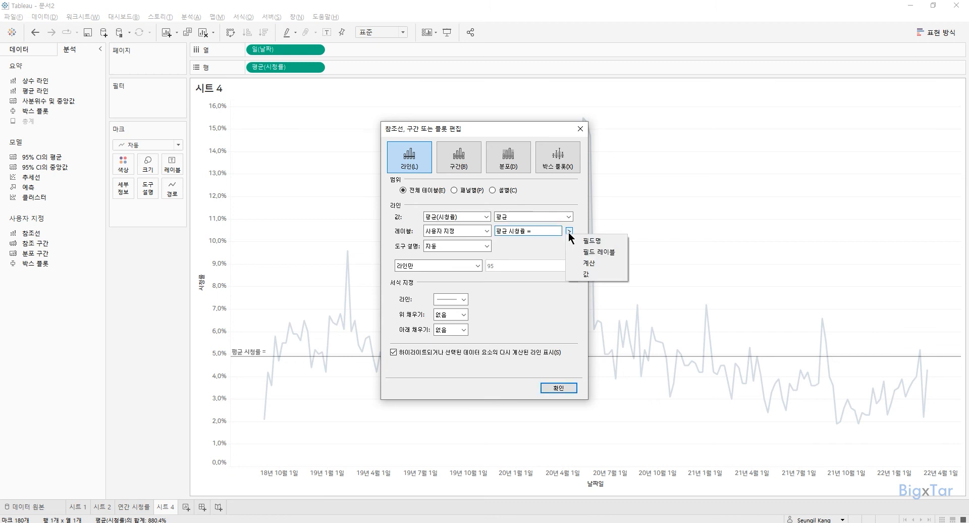
left_click(586, 276)
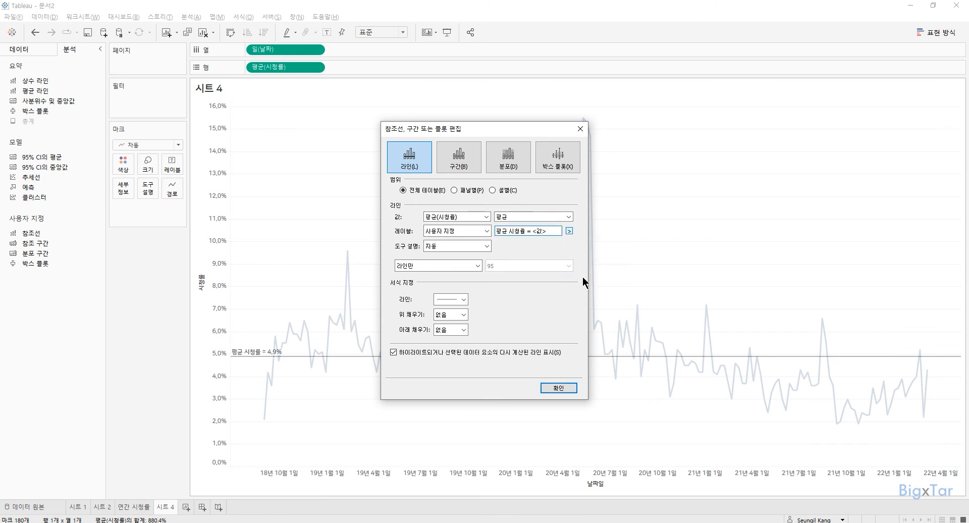
left_click(559, 389)
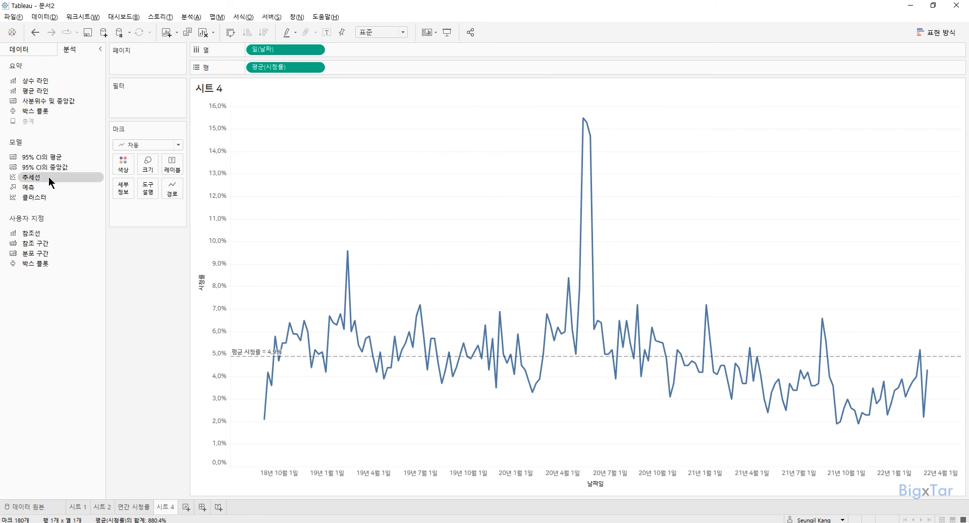
Add a polynomial trend line to the daily chart and show mark labels only for the minimum and maximum values
left_click_drag(49, 177, 387, 111)
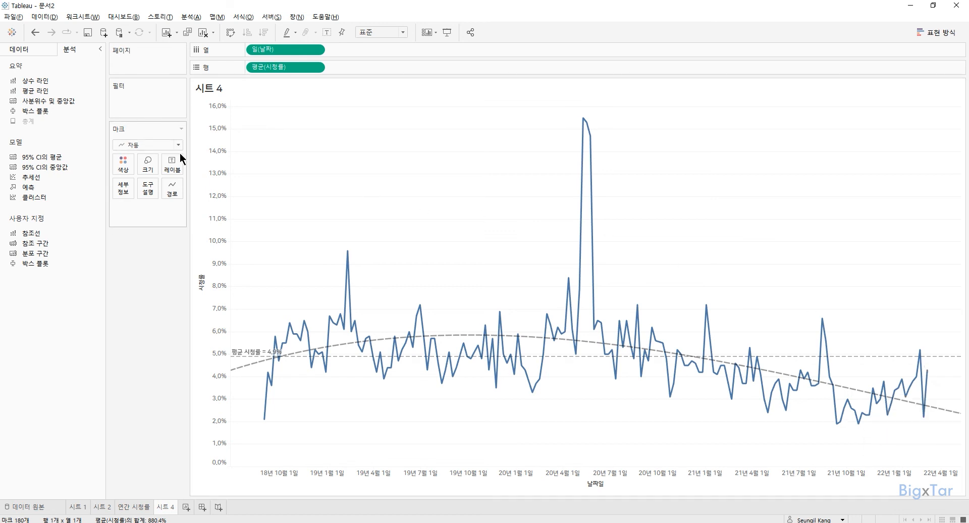
left_click(173, 165)
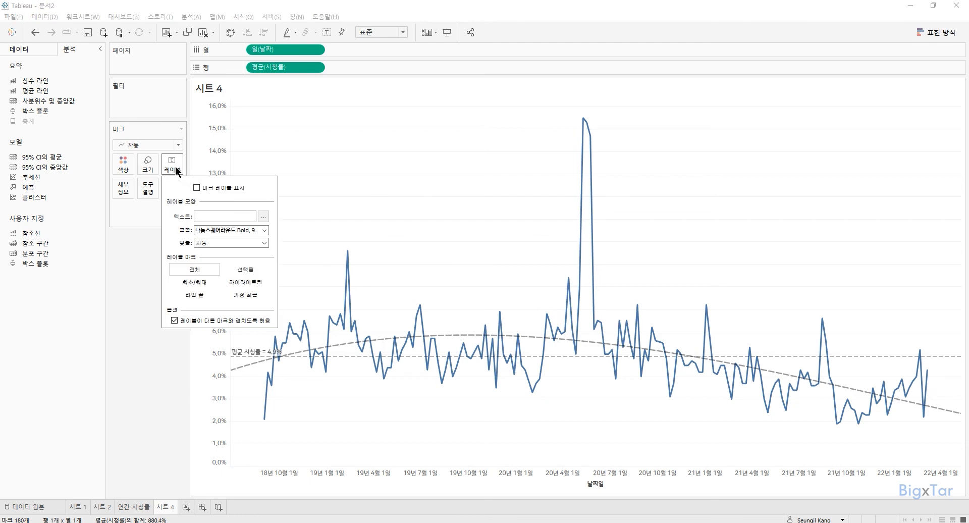
left_click(197, 188)
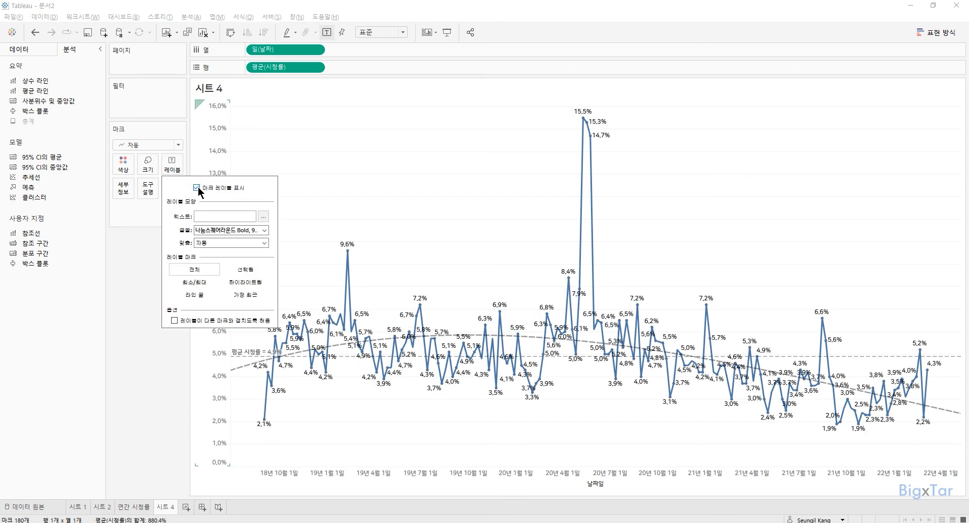
left_click(195, 281)
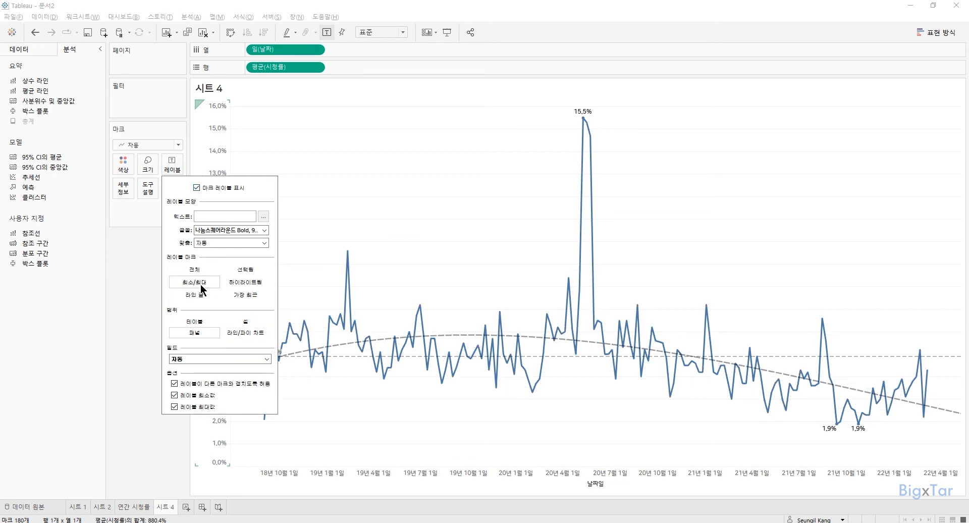
left_click(303, 181)
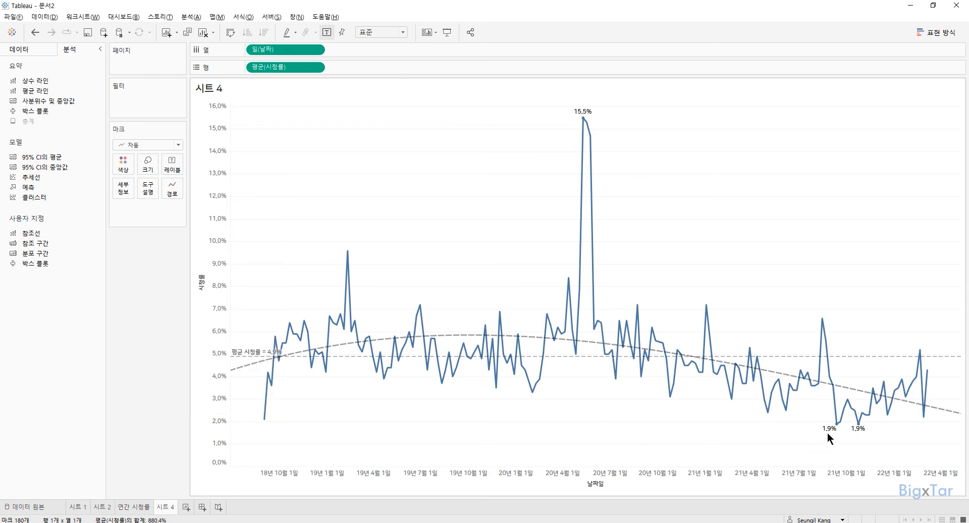
mouse_move(591, 116)
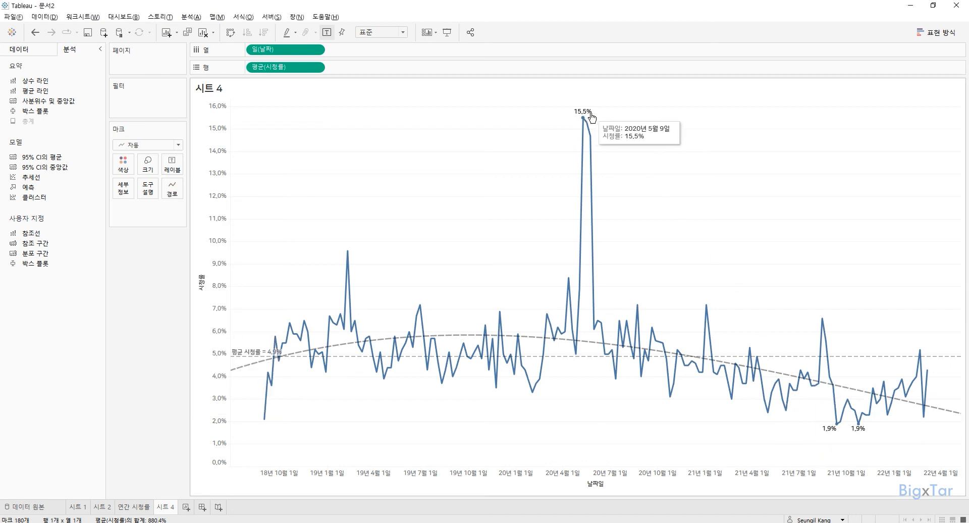
key("ctrl")
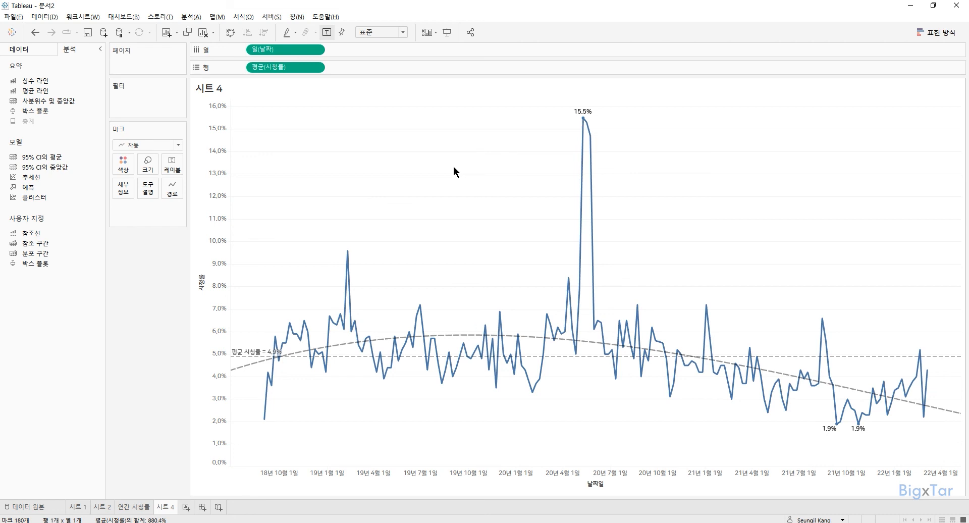
Rename the daily line chart's worksheet as 회차별 시청률
double_click(165, 507)
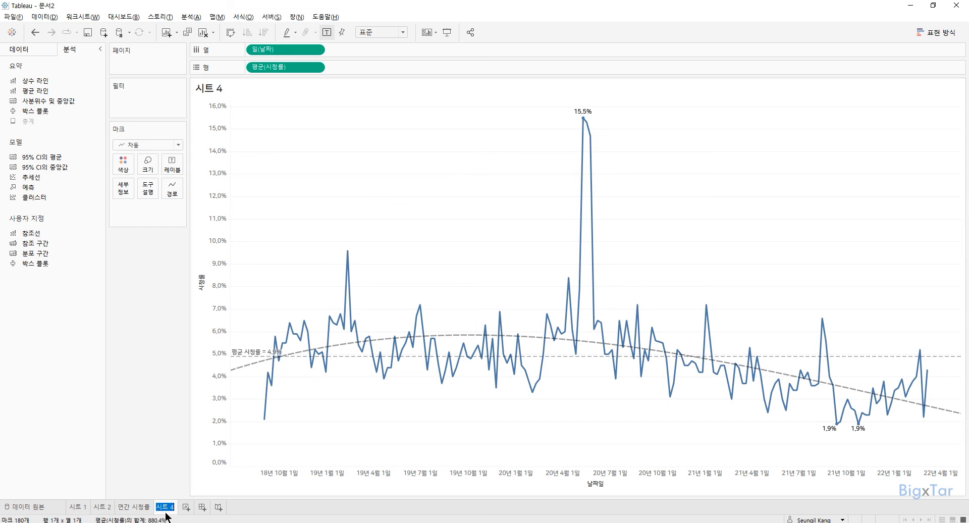
type("회차별 싳")
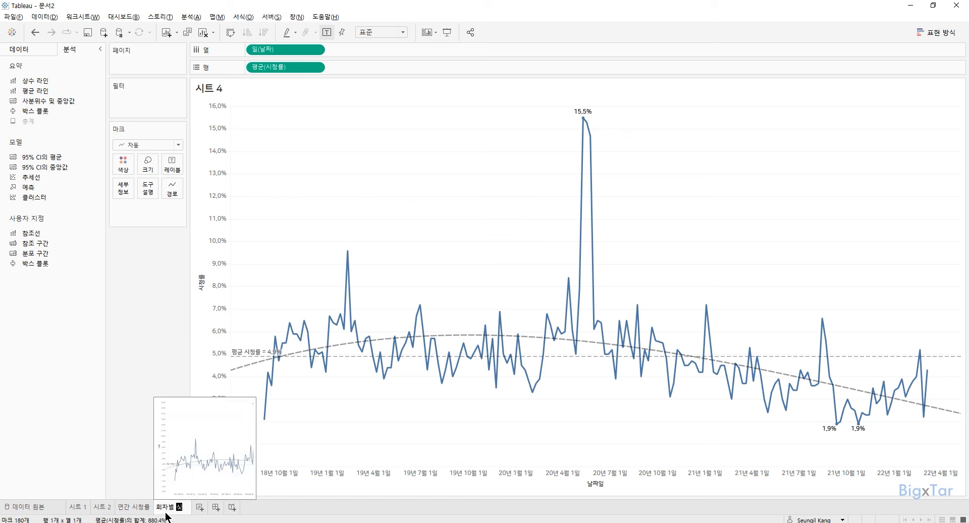
type("청률")
key("Return")
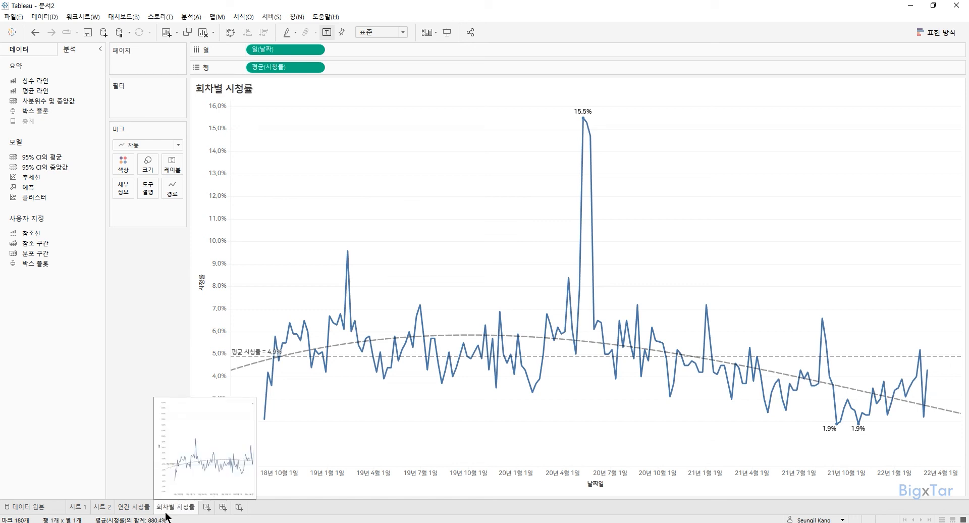
Create a new dashboard with the 연간 시청률 sheet placed above the 회차별 시청률 sheet
left_click(225, 511)
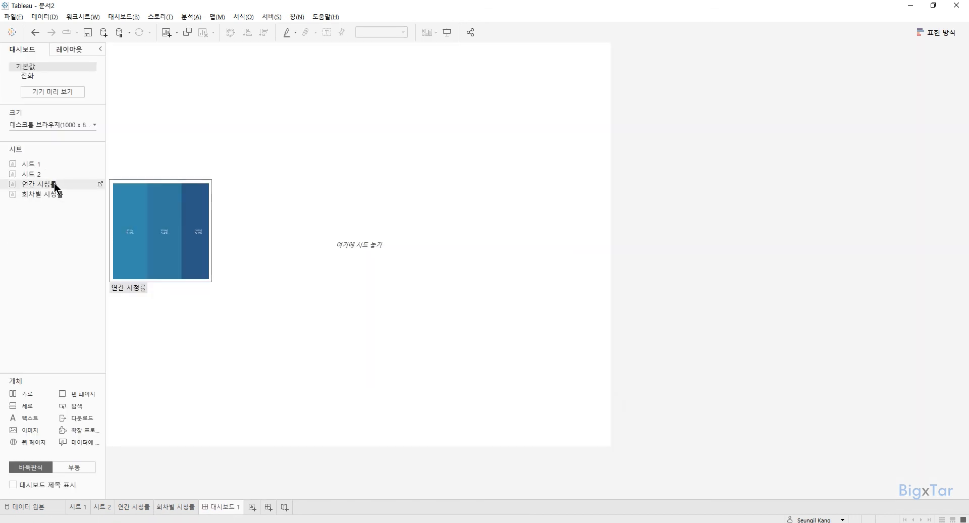
left_click_drag(26, 185, 165, 154)
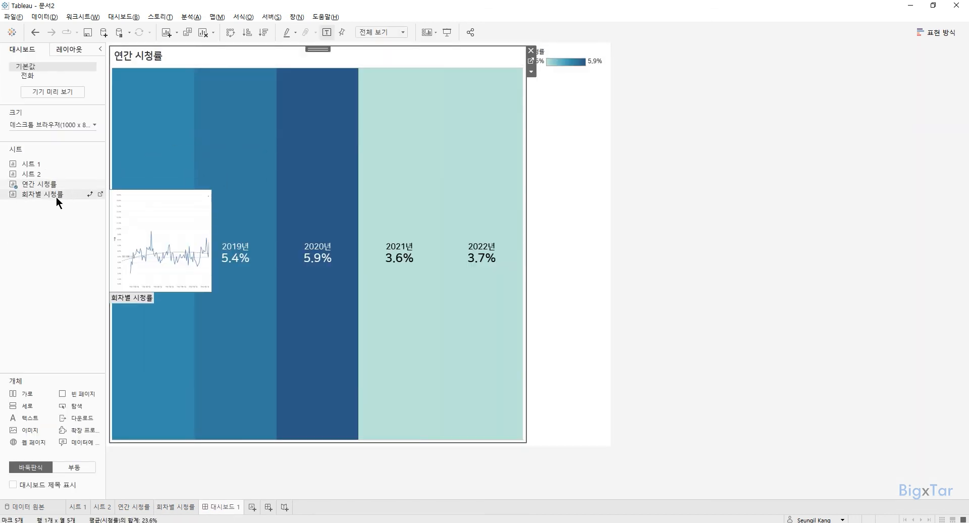
left_click_drag(56, 195, 349, 315)
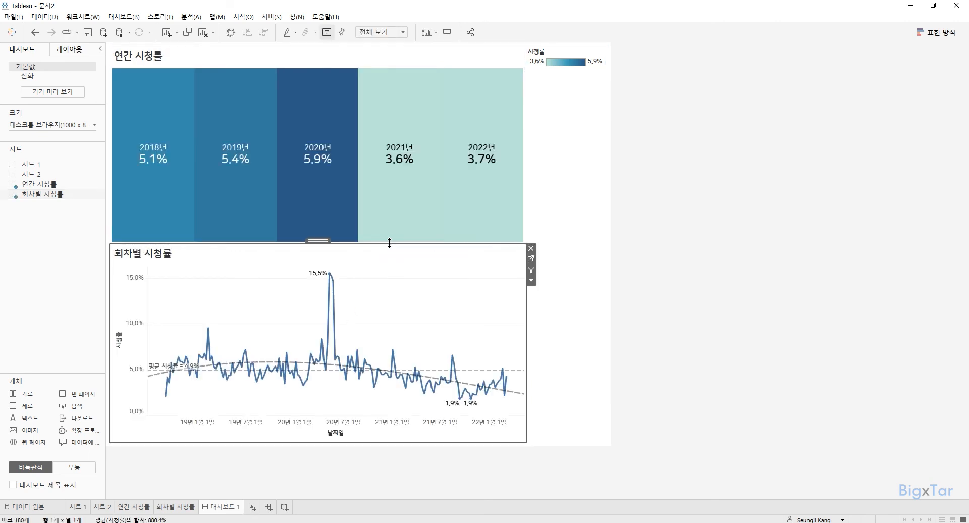
Shrink the 연간 시청률 table to a short band above the line chart and remove the 시청률 color legend
left_click_drag(390, 242, 402, 119)
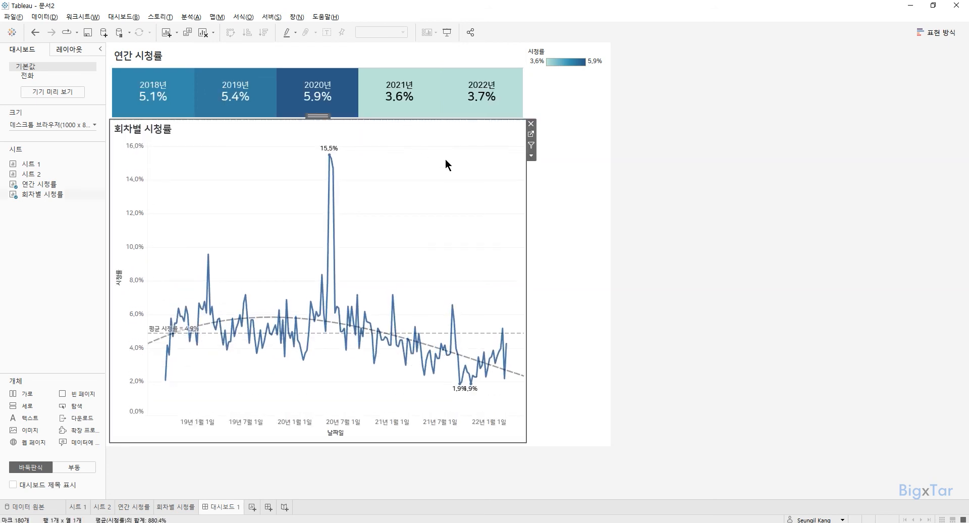
left_click(568, 62)
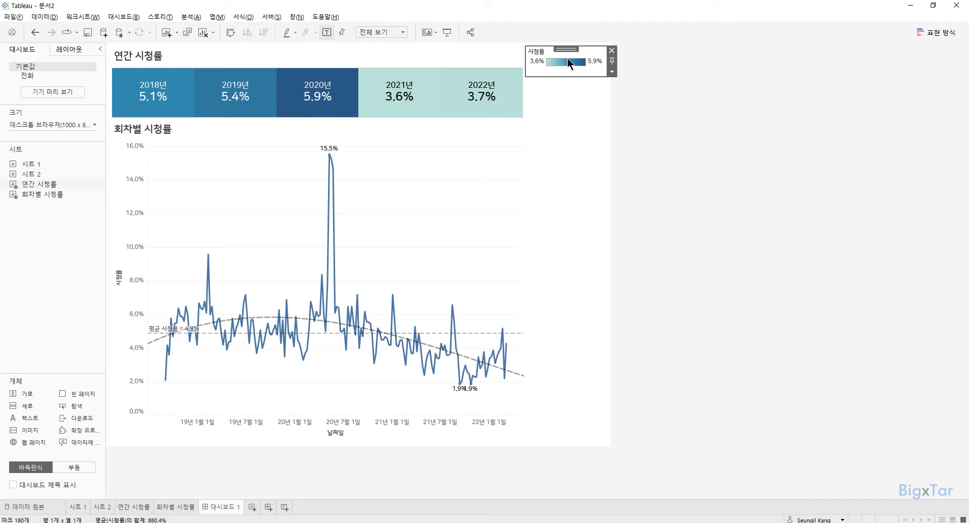
left_click(612, 50)
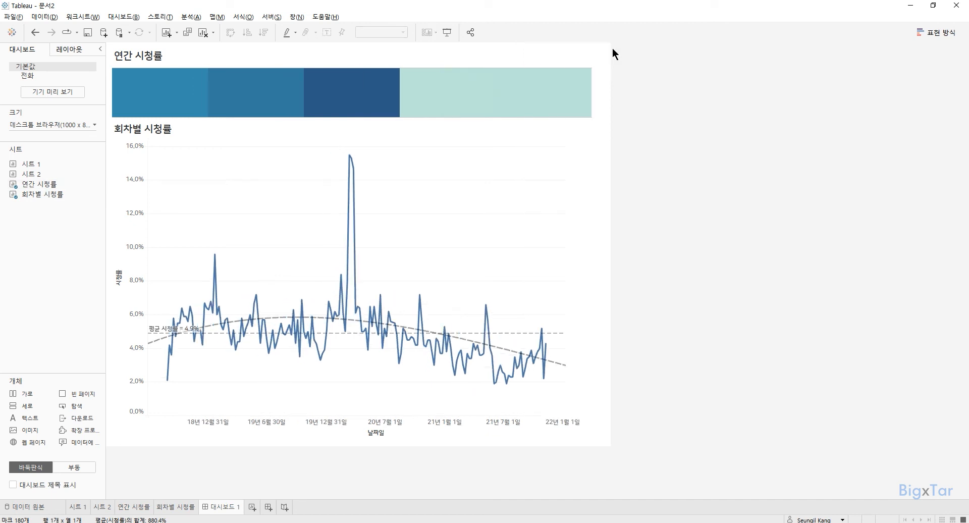
Use the 연간 시청률 table as a dashboard filter and test it by selecting the individual years 2022 down to 2018, ending on 2020
left_click(567, 53)
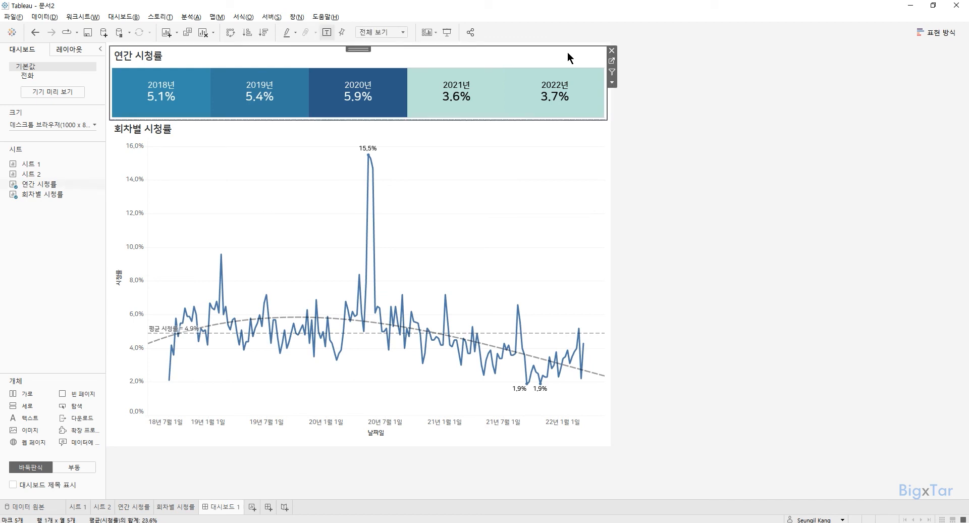
left_click(611, 71)
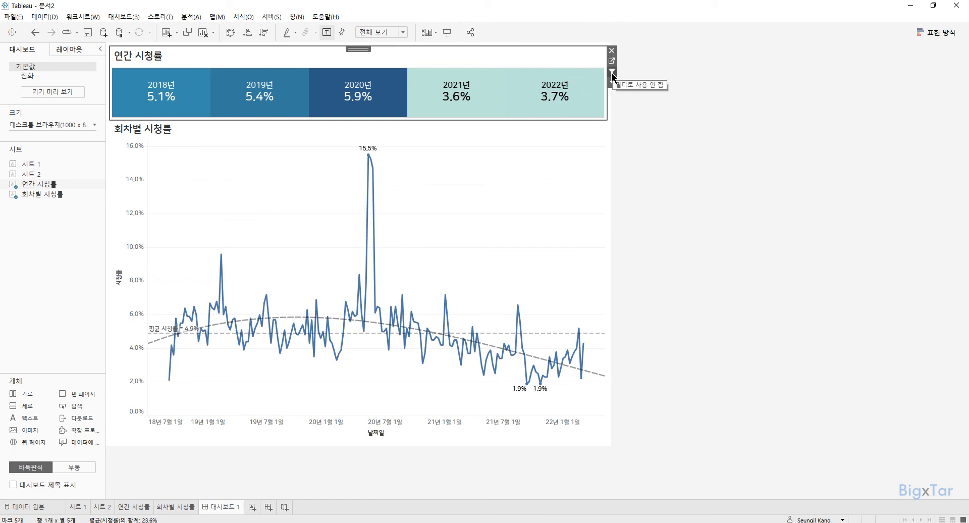
left_click(555, 92)
left_click(473, 106)
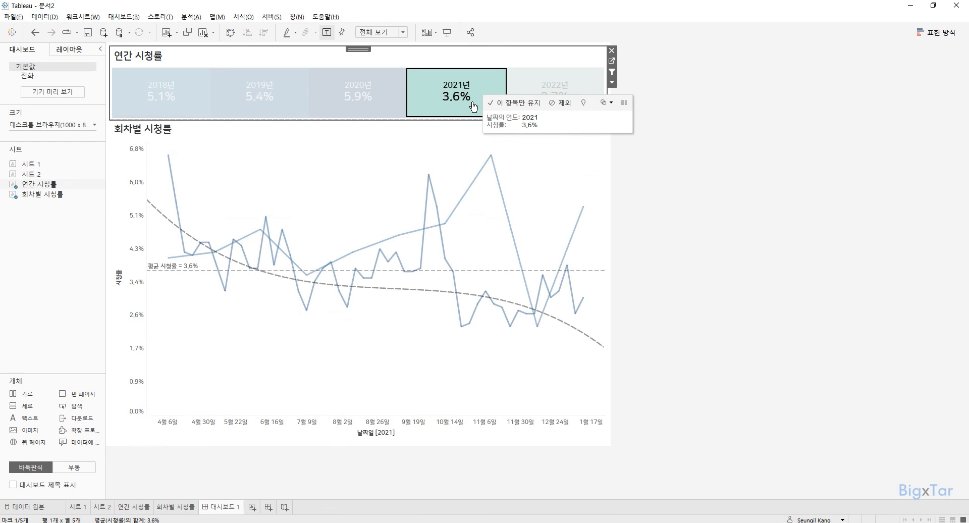
left_click(366, 106)
left_click(277, 106)
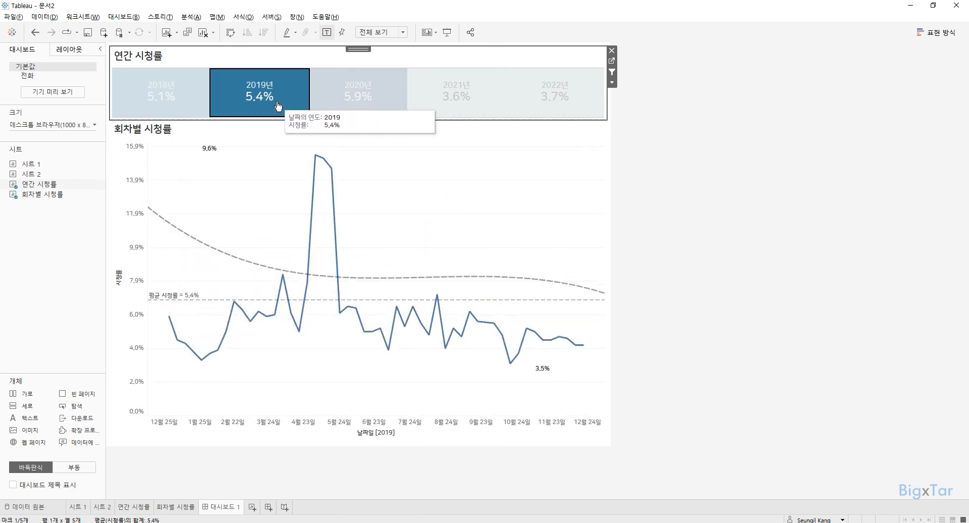
left_click(183, 107)
left_click(348, 104)
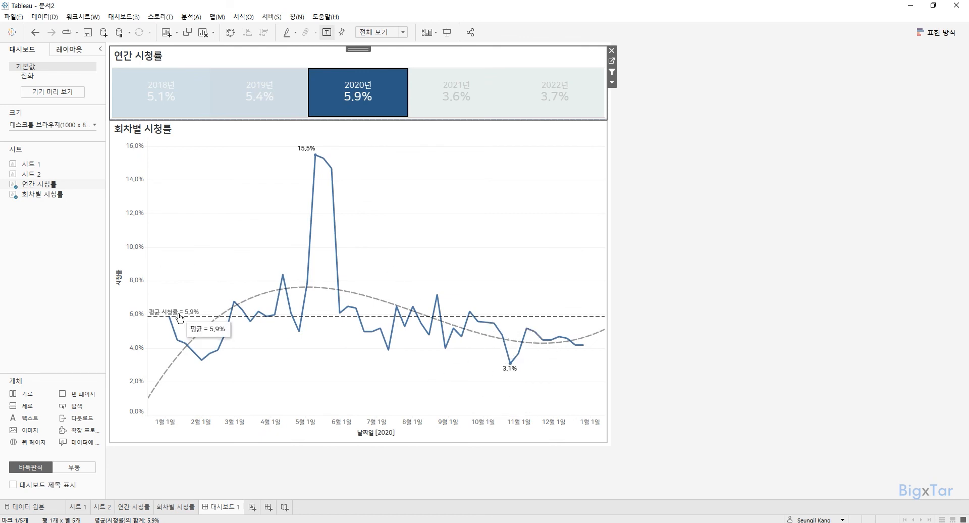
left_click(348, 101)
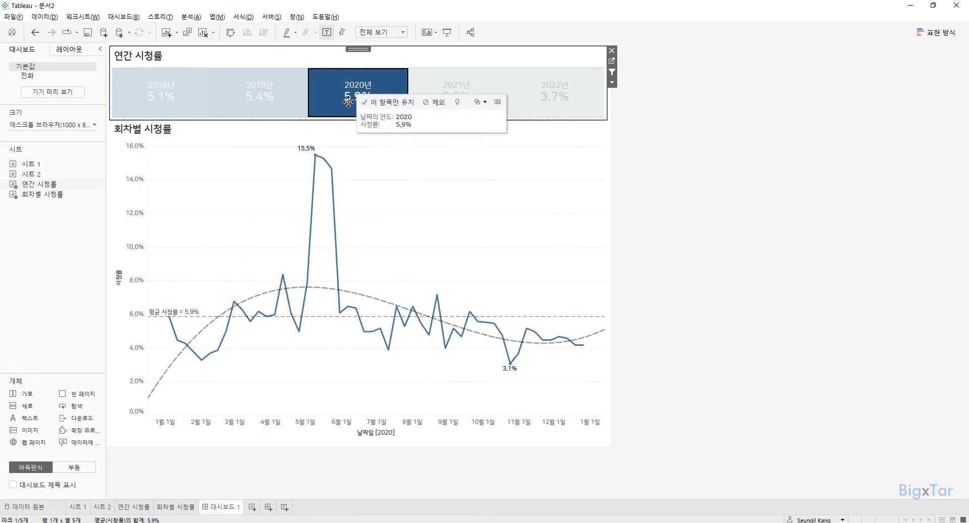
left_click(307, 156)
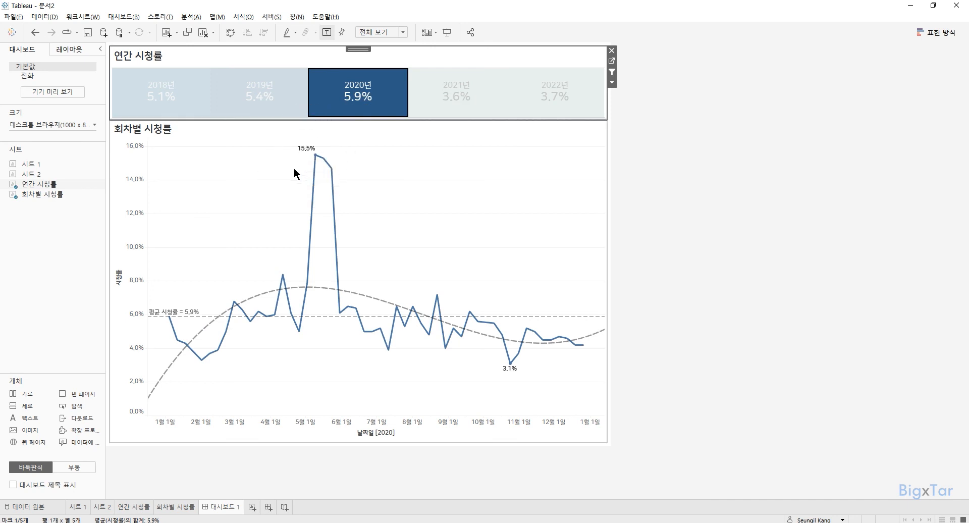
left_click(294, 171)
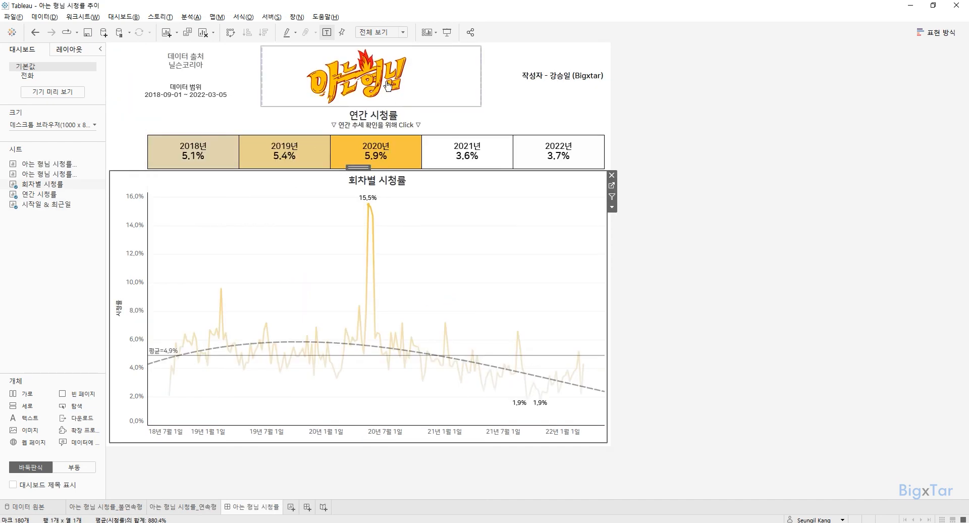
Examine the header of the finished 아는 형님 시청률 dashboard: the data source, data range, show logo and author text
left_click(516, 87)
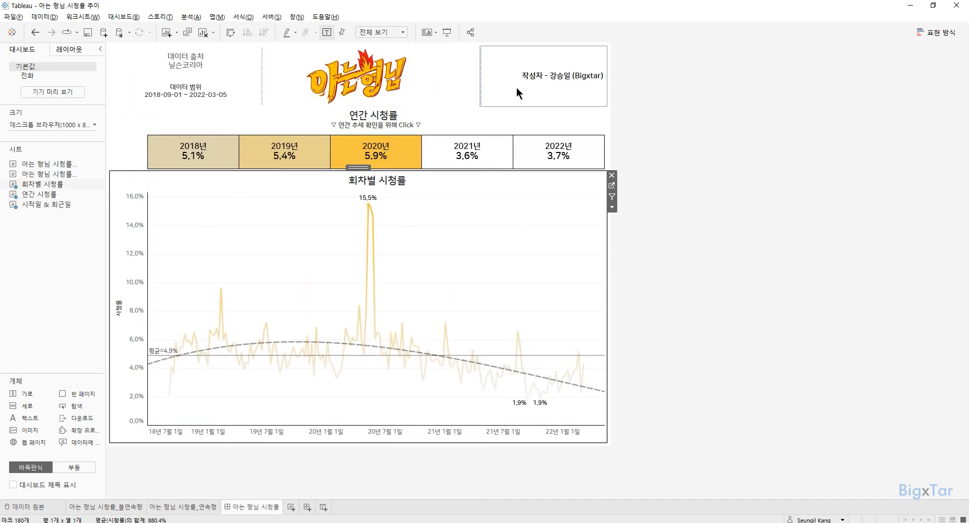
left_click(271, 99)
left_click(212, 57)
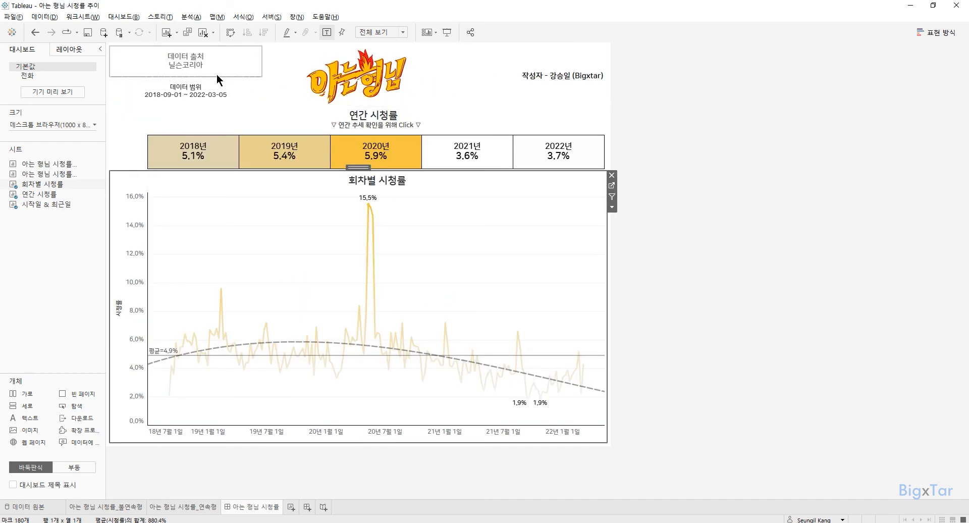
left_click(222, 91)
left_click(336, 92)
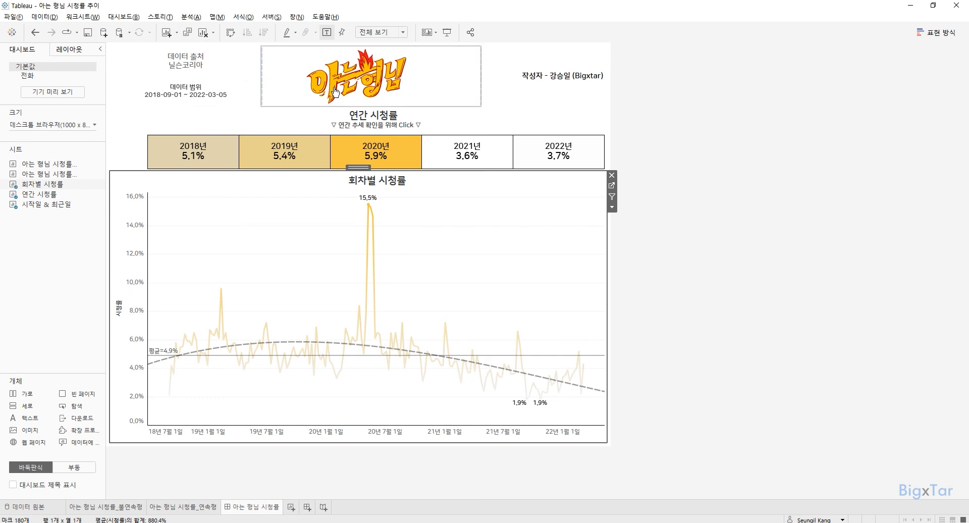
left_click(382, 91)
left_click(382, 93)
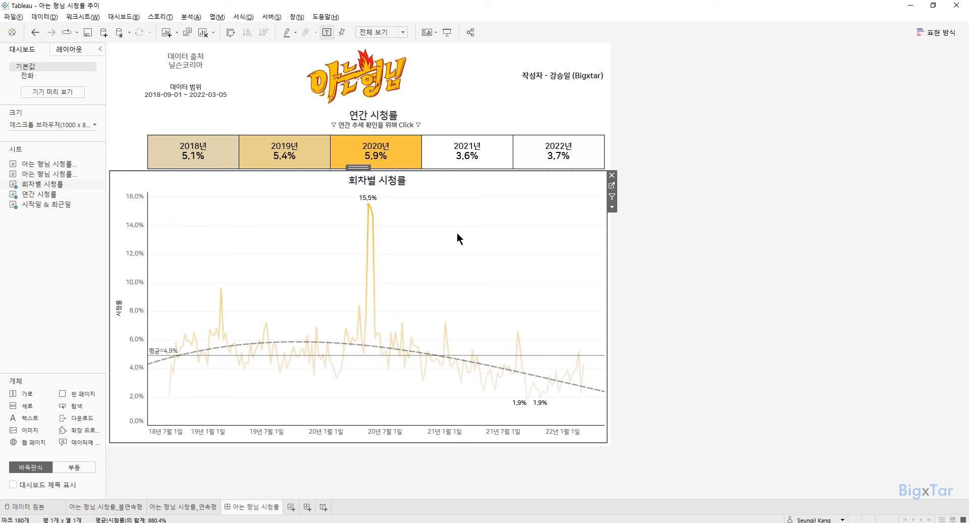
Review the 아는 형님 시청률_불연속형 worksheet and the annotated peak in the 아는 형님 시청률_연속형 worksheet
left_click(126, 506)
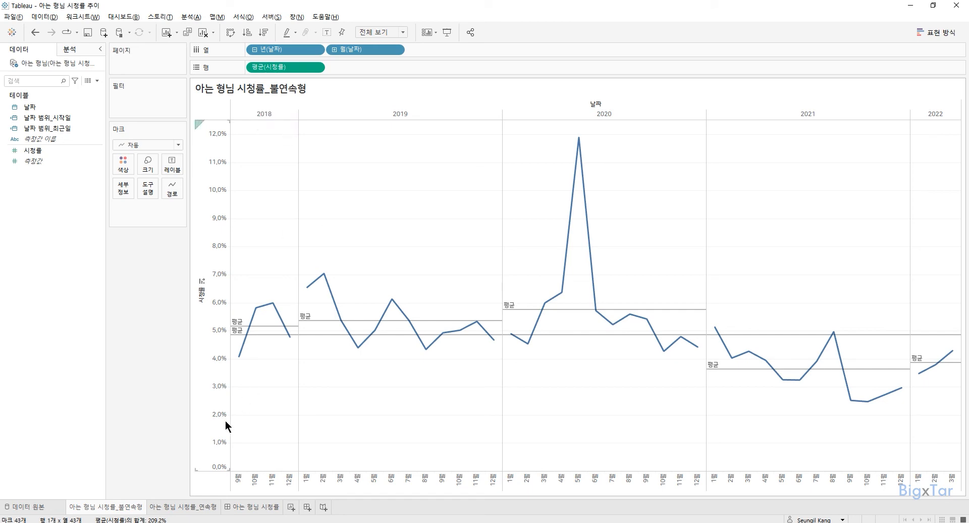
left_click(196, 507)
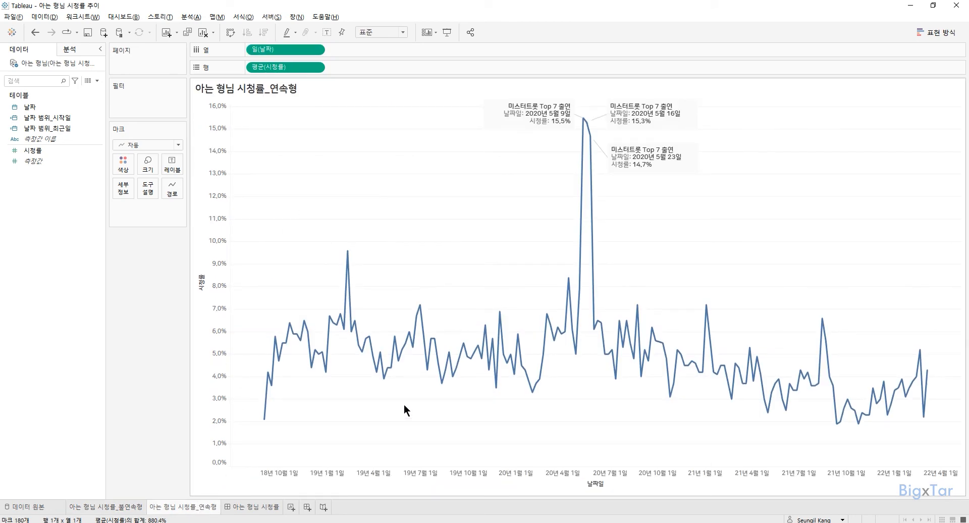
mouse_move(584, 143)
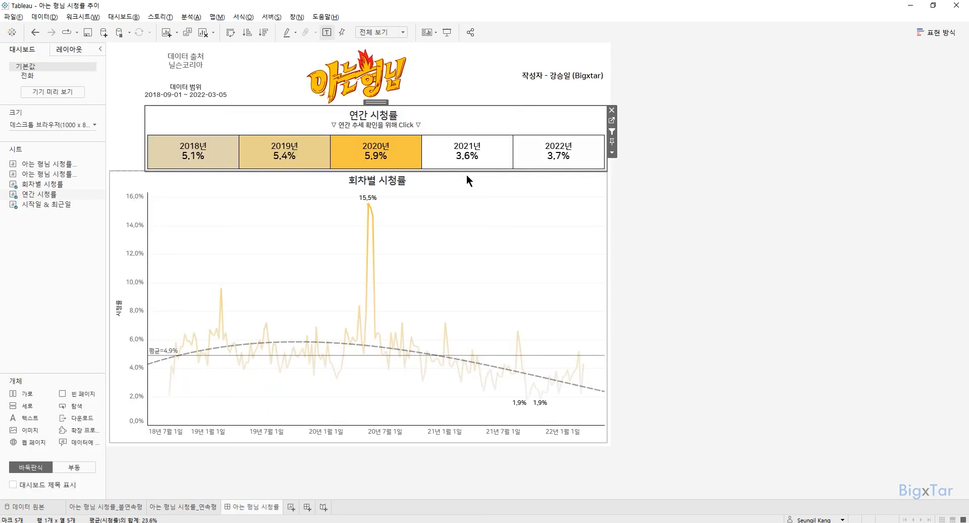
Test the finished dashboard's year filter by selecting 2021, 2020 and 2019 in the 연간 시청률 table, then clear the selection
left_click(465, 158)
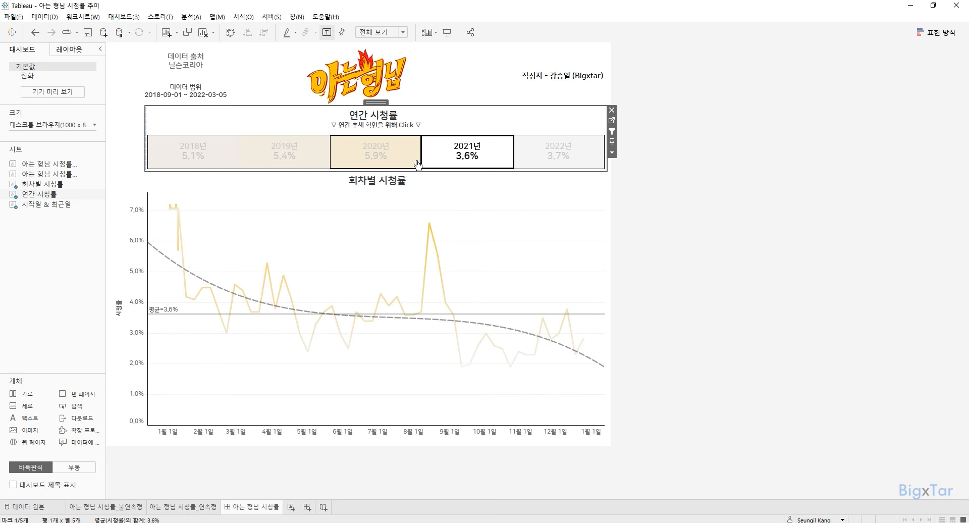
left_click(384, 165)
left_click(305, 164)
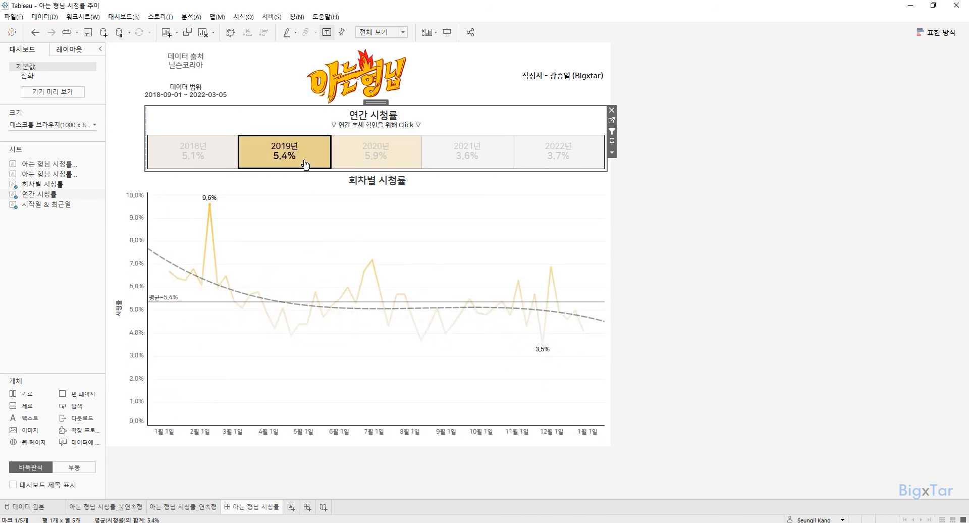
left_click(305, 164)
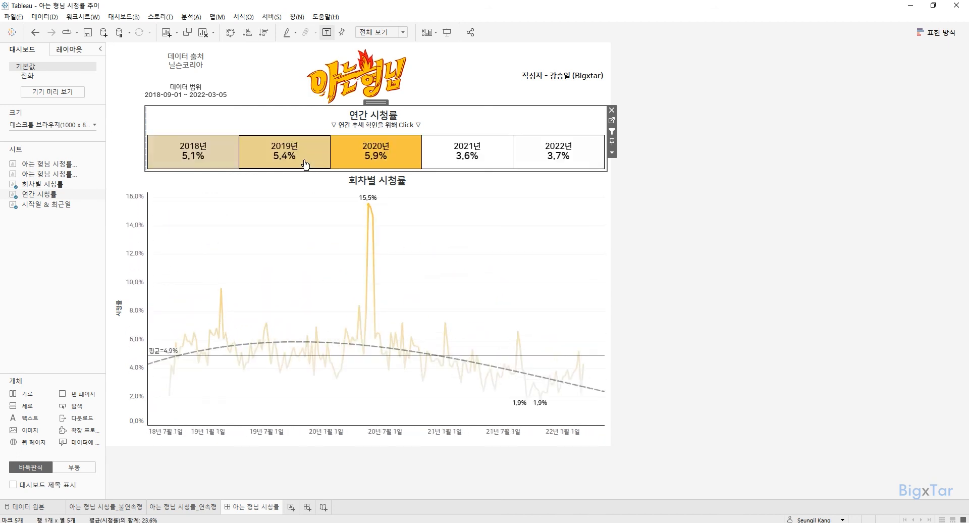